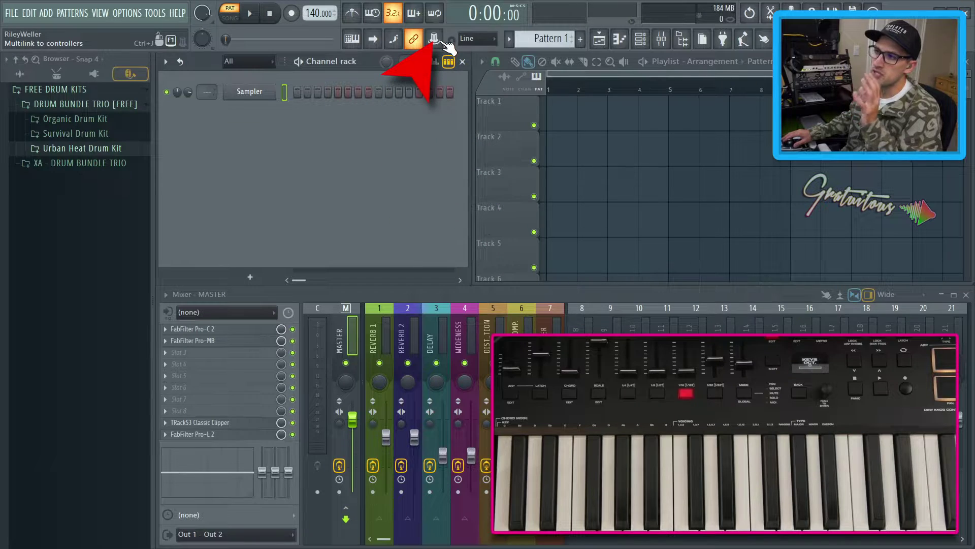
Step: Start Multilink to controllers and tweak the Sampler channel's panning, resetting it to centre
click(435, 39)
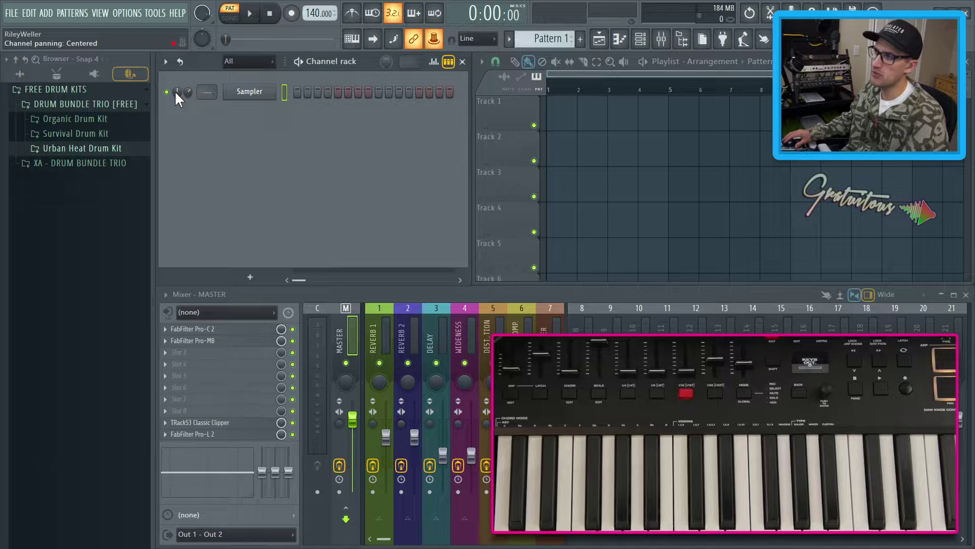
drag(171, 92, 173, 90)
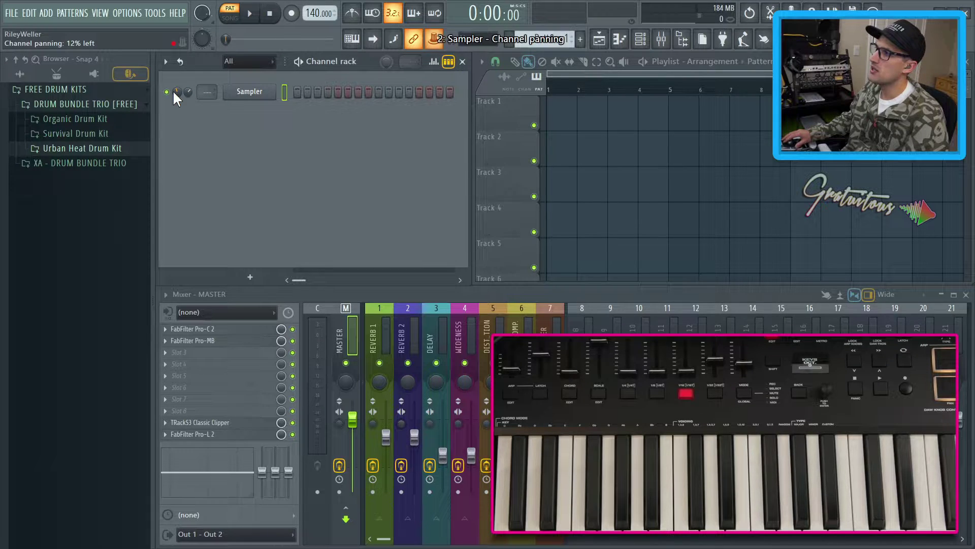
alt+click(176, 88)
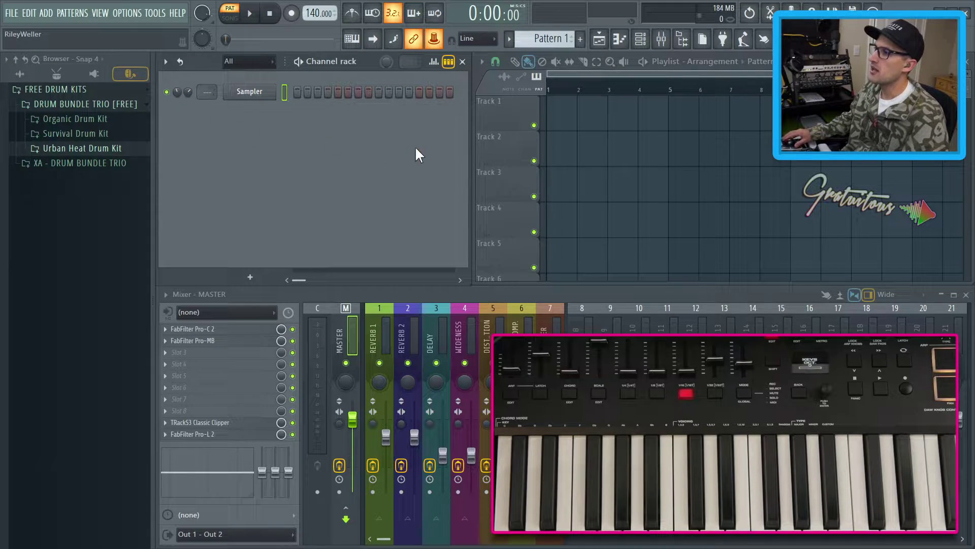
Step: Open the Sampler's envelope settings and lengthen the attack time of its volume envelope
click(264, 93)
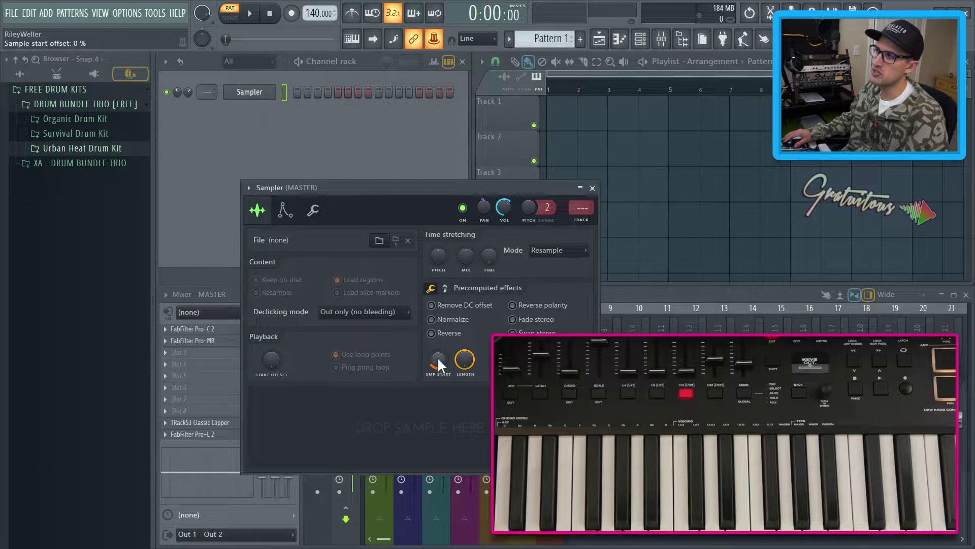
drag(407, 189, 364, 120)
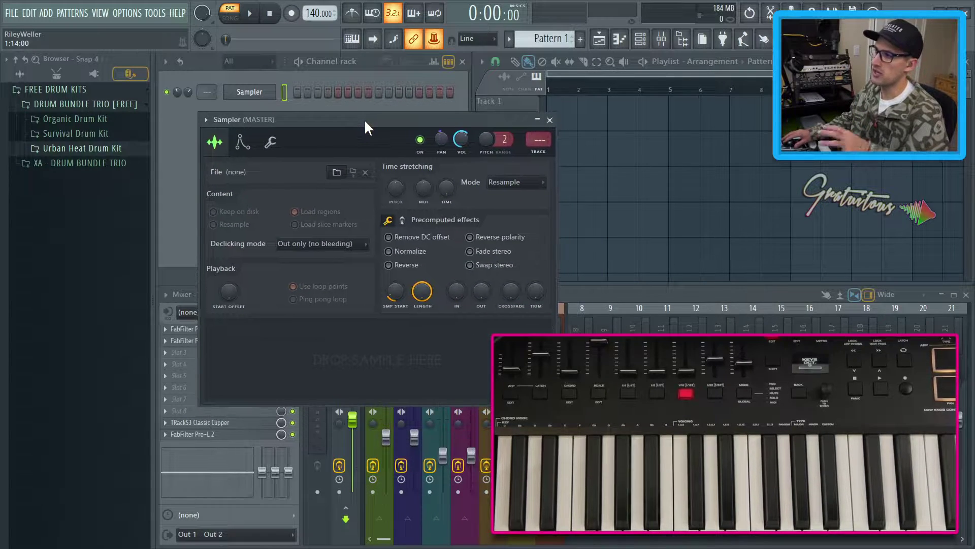
click(243, 143)
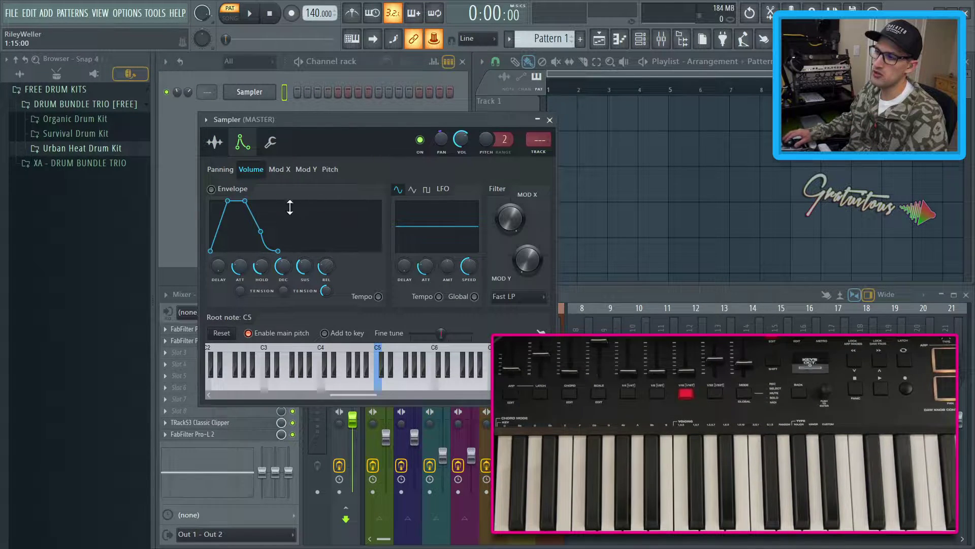
drag(240, 273, 241, 260)
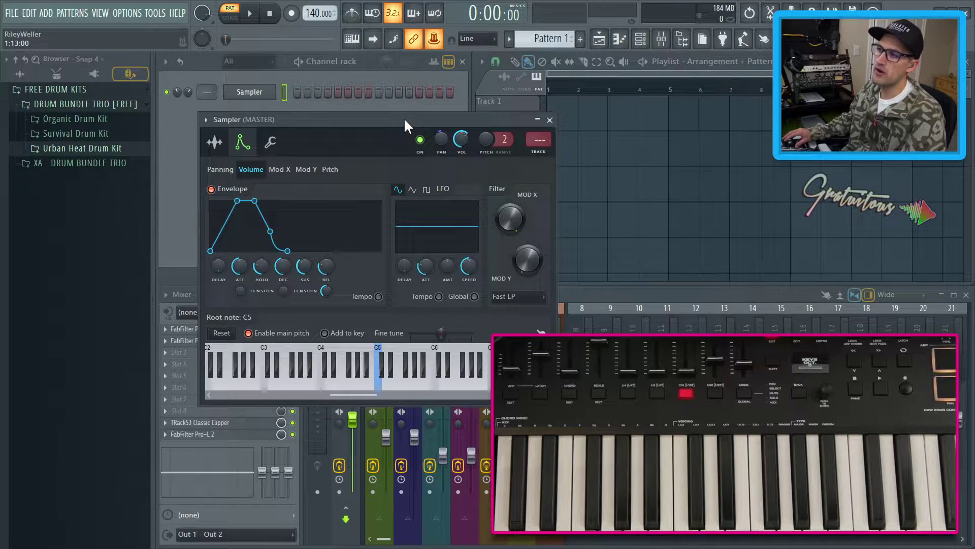
key(Escape)
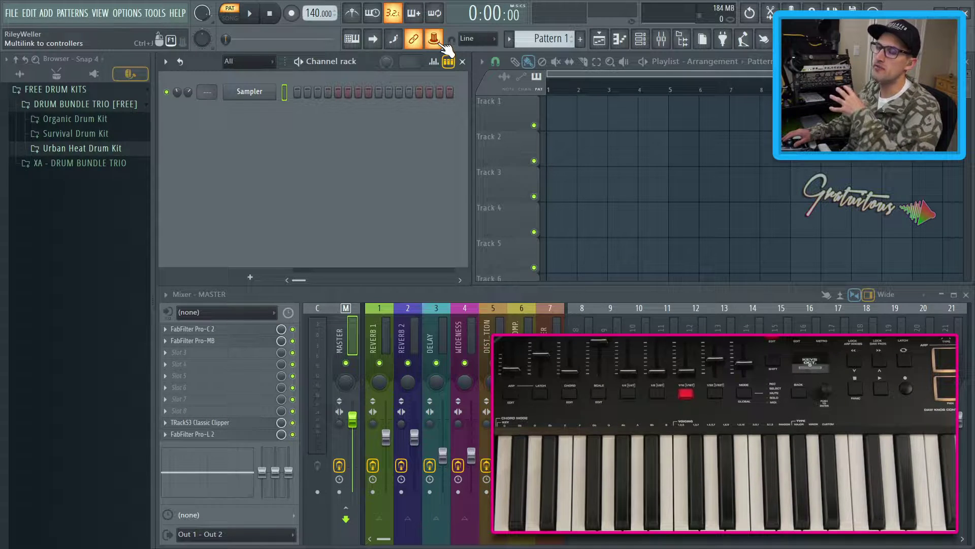
Step: Finish multilinking, view the remote control settings, and check the link options for the last tweaked parameters without linking anything
click(436, 40)
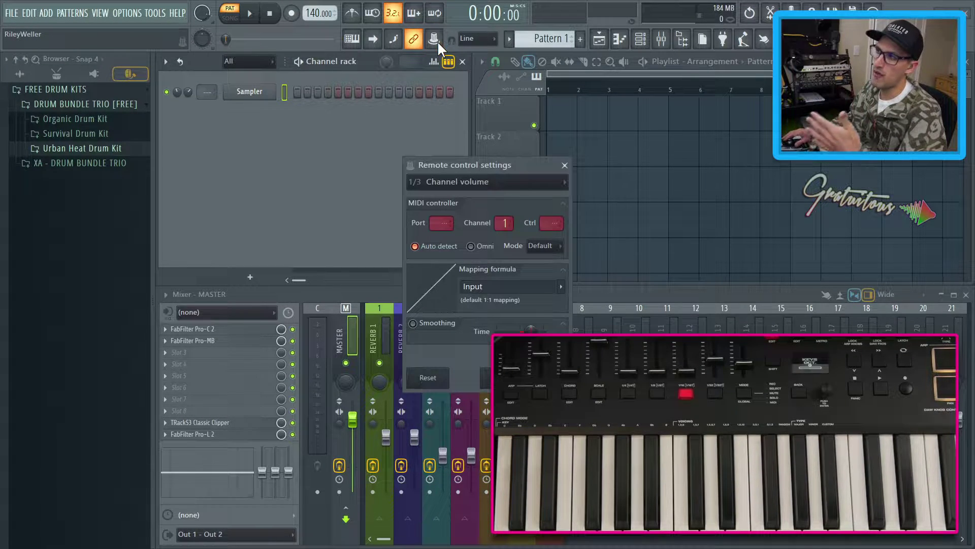
key(Escape)
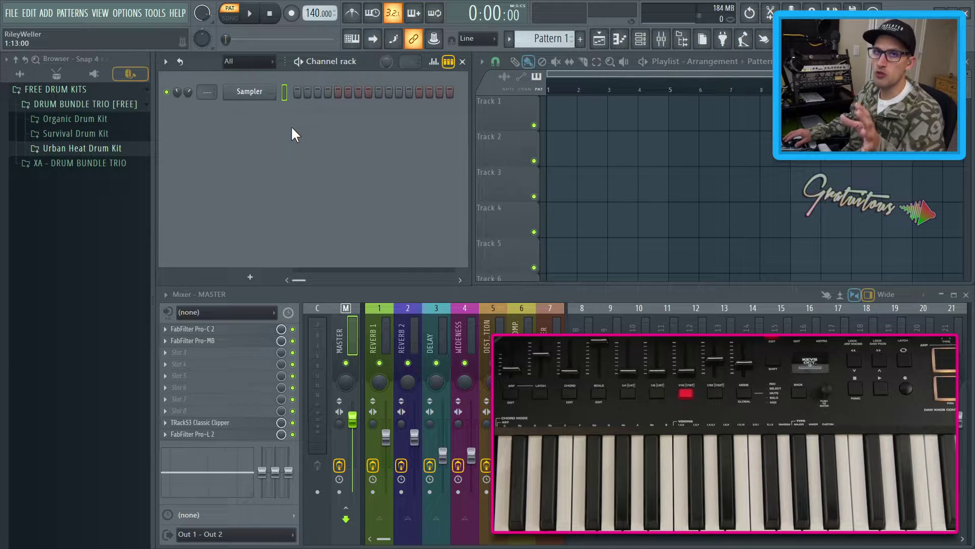
right_click(432, 46)
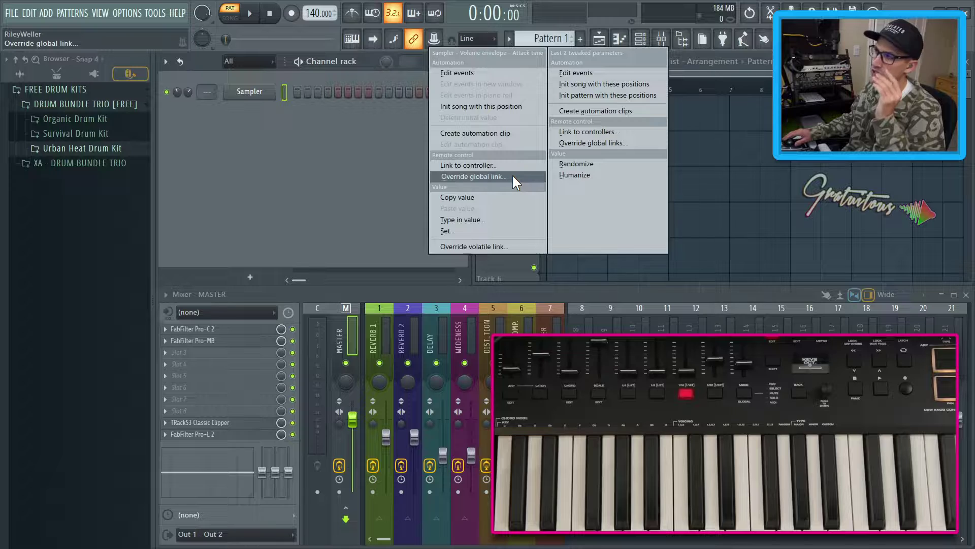
click(308, 192)
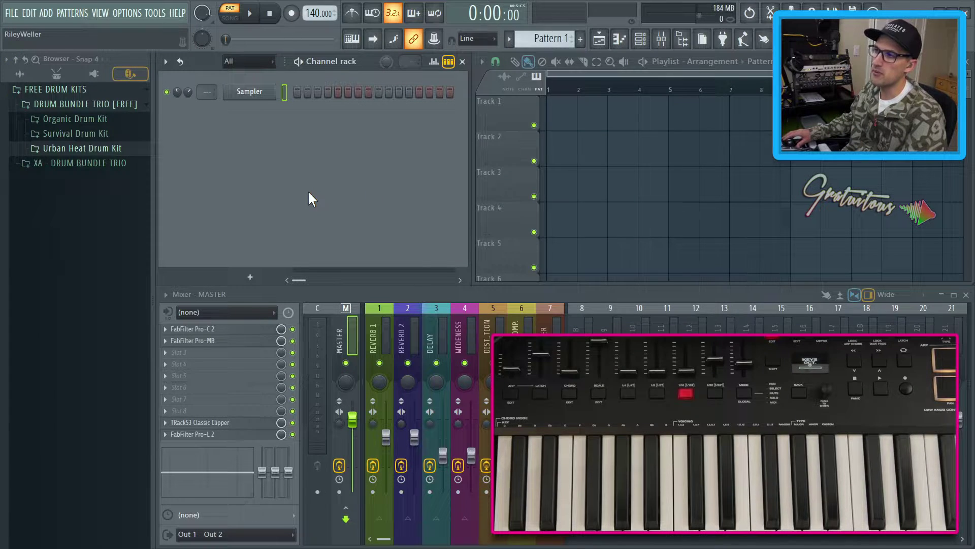
Step: Insert a FLEX instrument channel before the Sampler and move its plugin window up into view
right_click(247, 91)
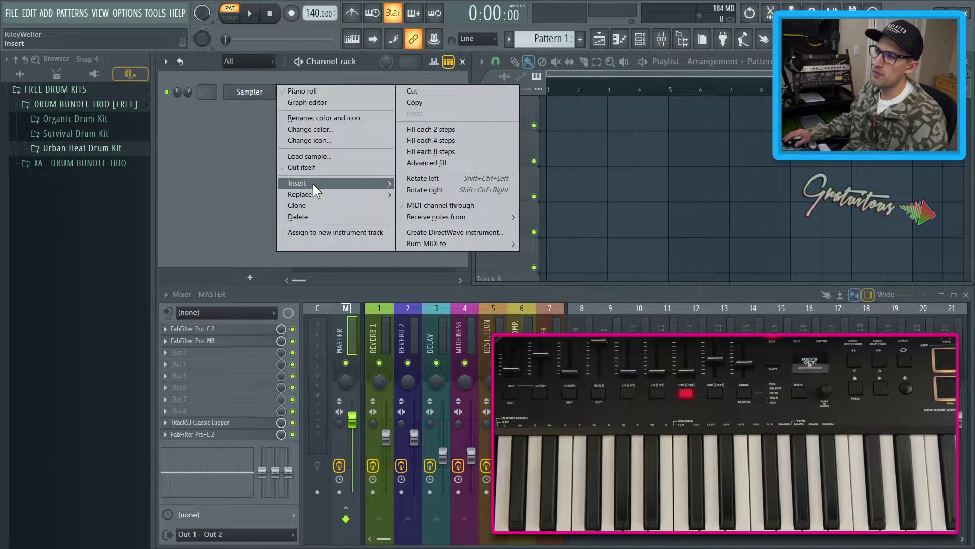
mouse_move(313, 182)
mouse_move(431, 228)
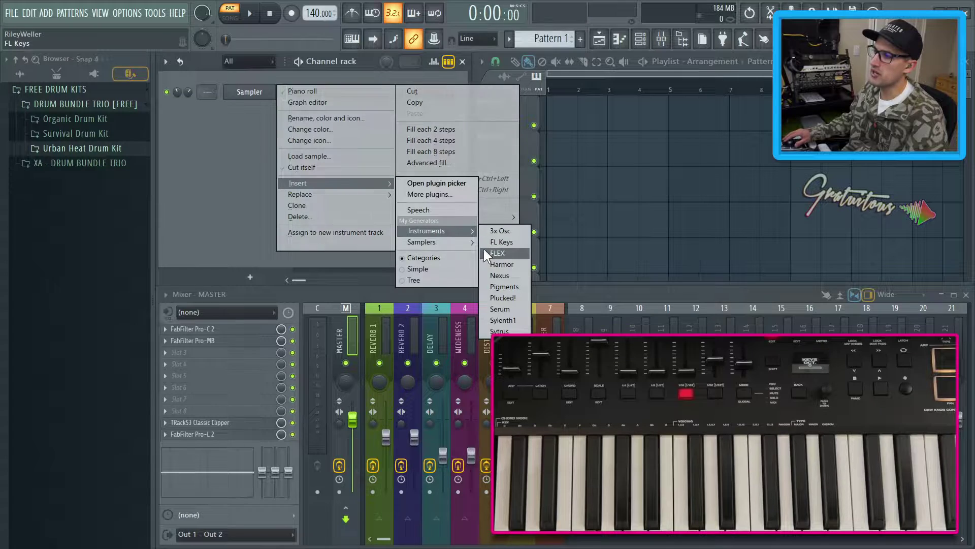
click(513, 250)
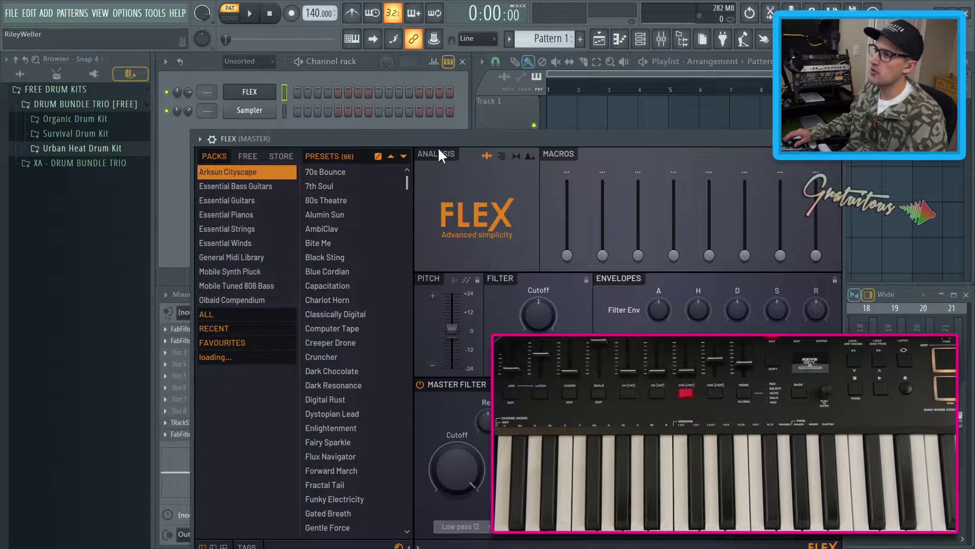
drag(439, 142, 409, 68)
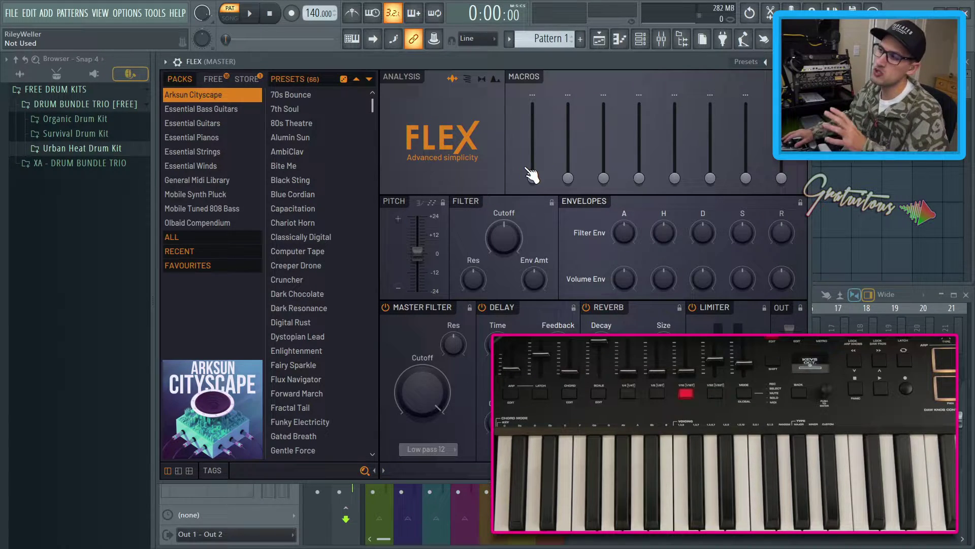
Step: Check the first FLEX macro's link options and multilink the first few macro sliders by tweaking them
right_click(539, 181)
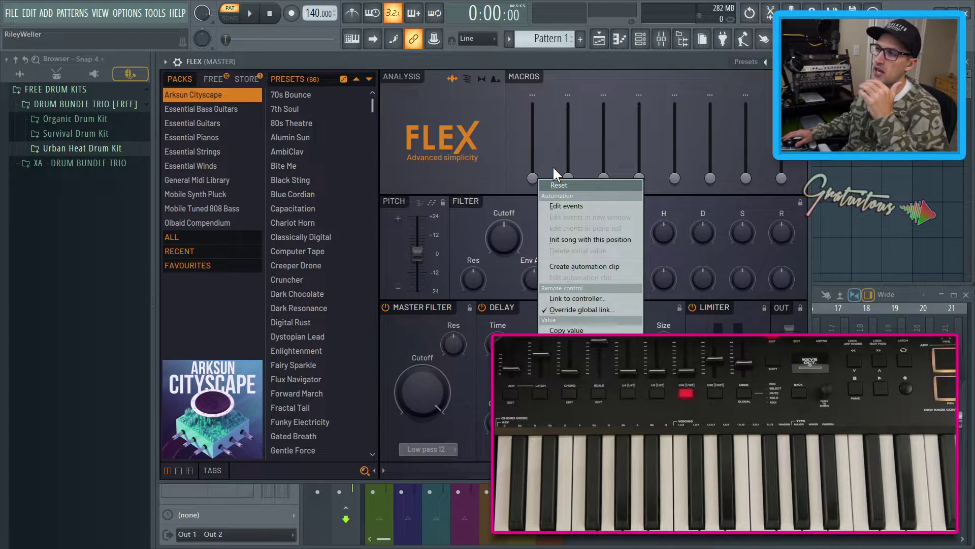
click(487, 68)
click(434, 39)
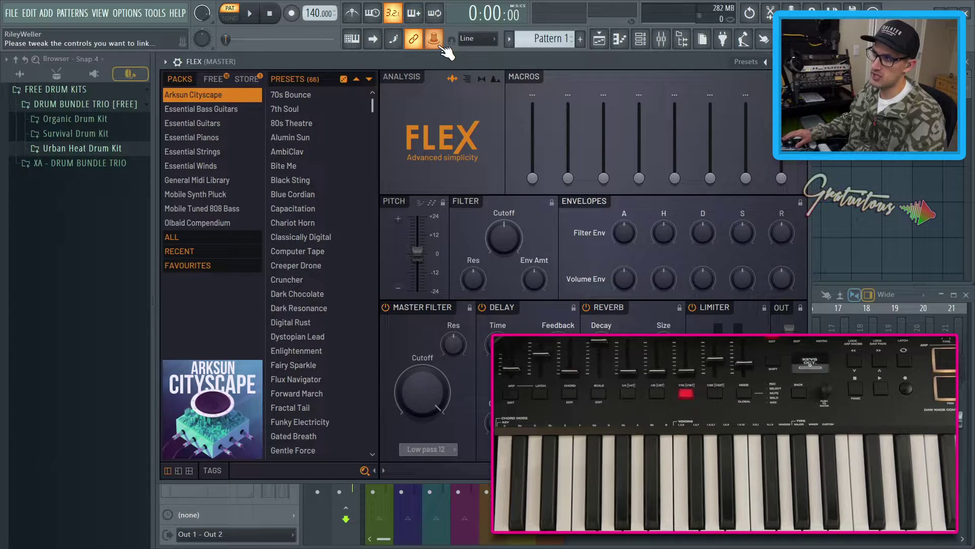
mouse_move(533, 179)
mouse_down()
mouse_move(533, 169)
mouse_move(534, 179)
mouse_up()
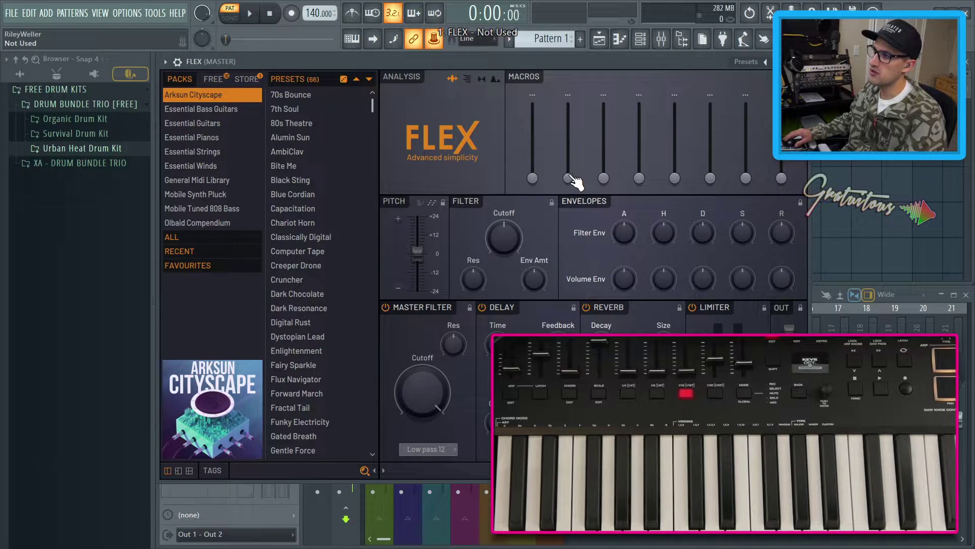
drag(603, 178, 603, 178)
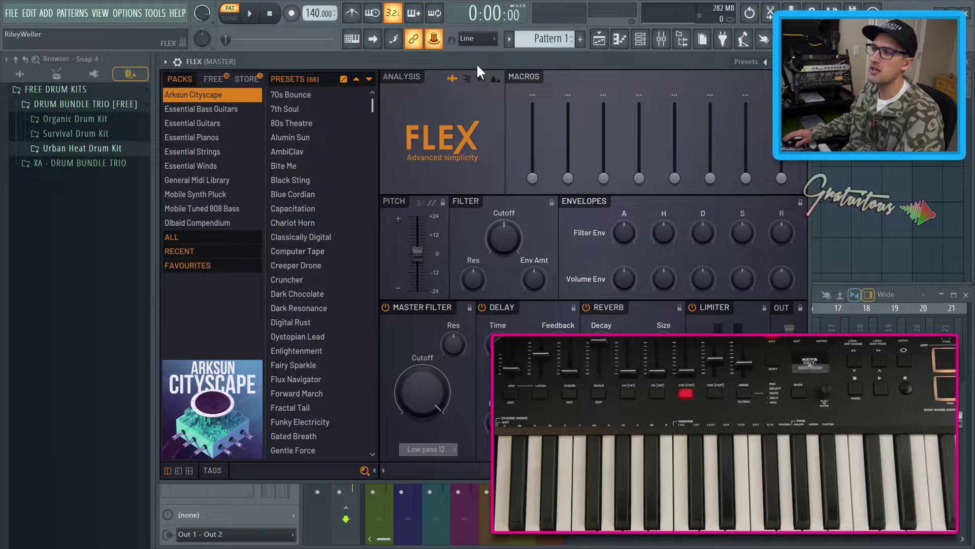
click(439, 45)
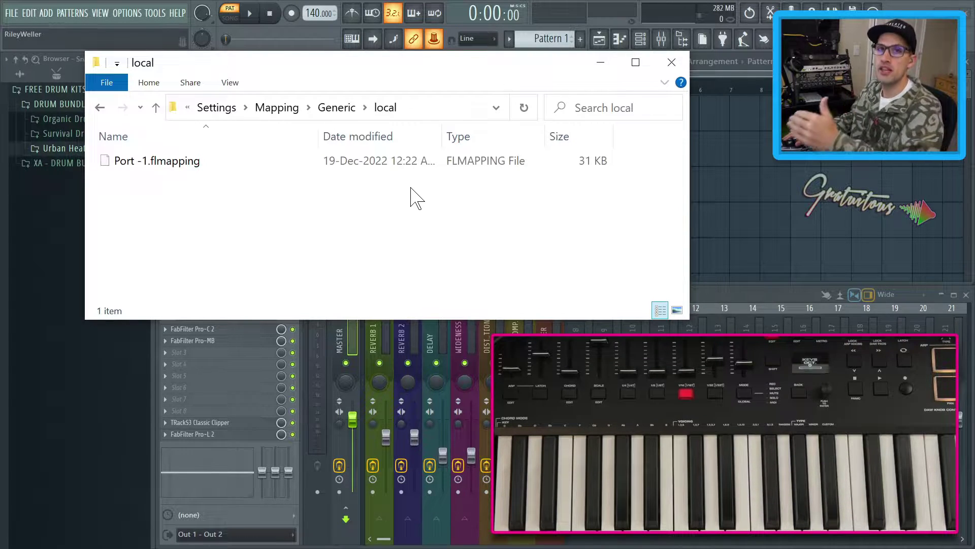
Step: In File Explorer, examine the Port -1.flmapping file and the path of its Mapping\Generic\local folder, and close the window
click(368, 166)
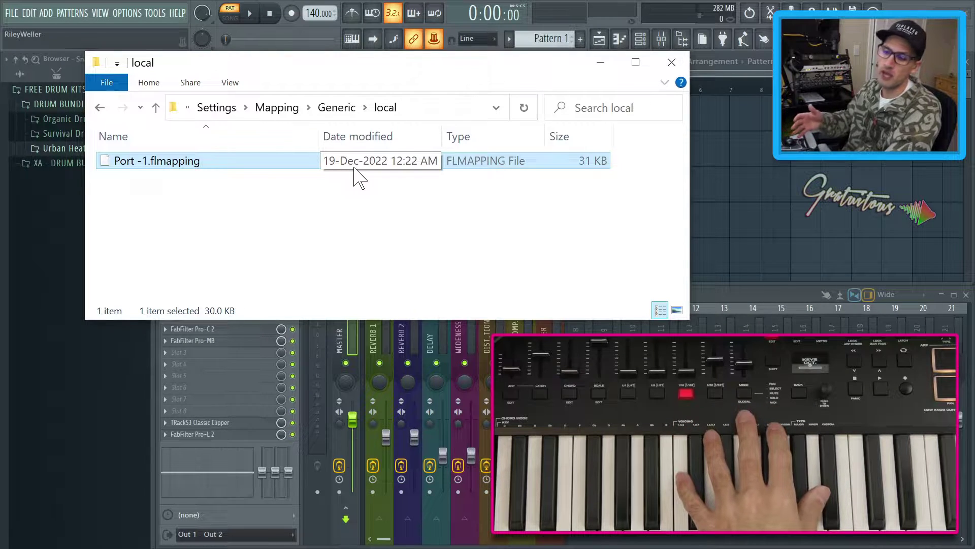
click(342, 216)
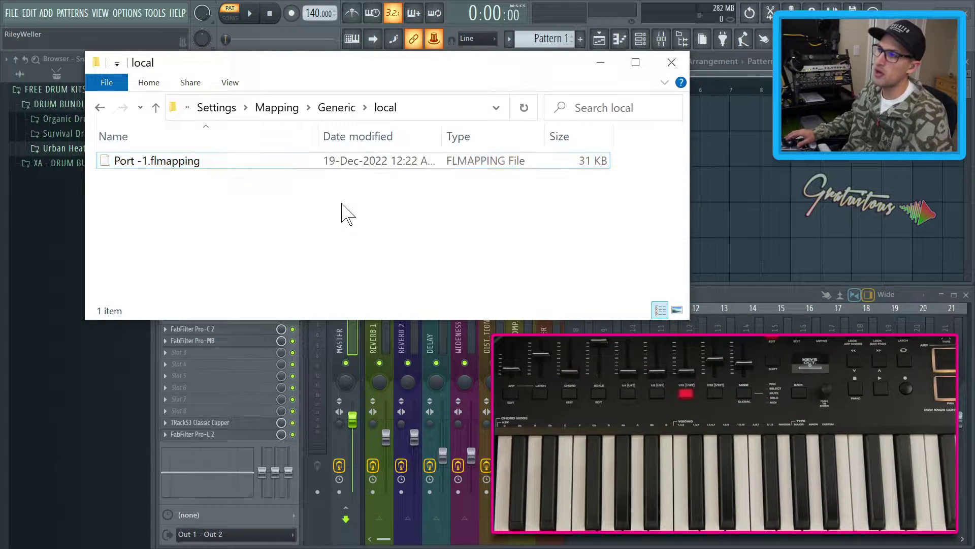
click(414, 101)
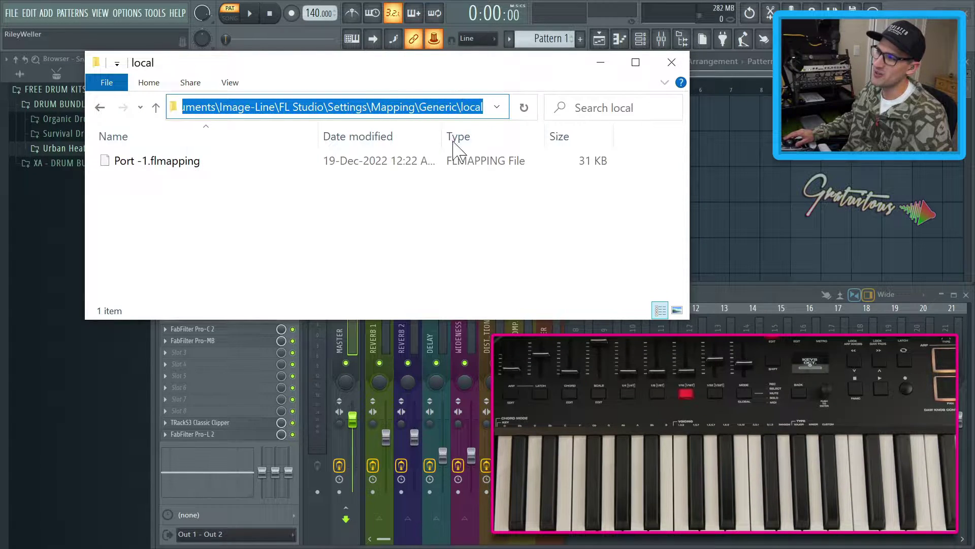
click(399, 188)
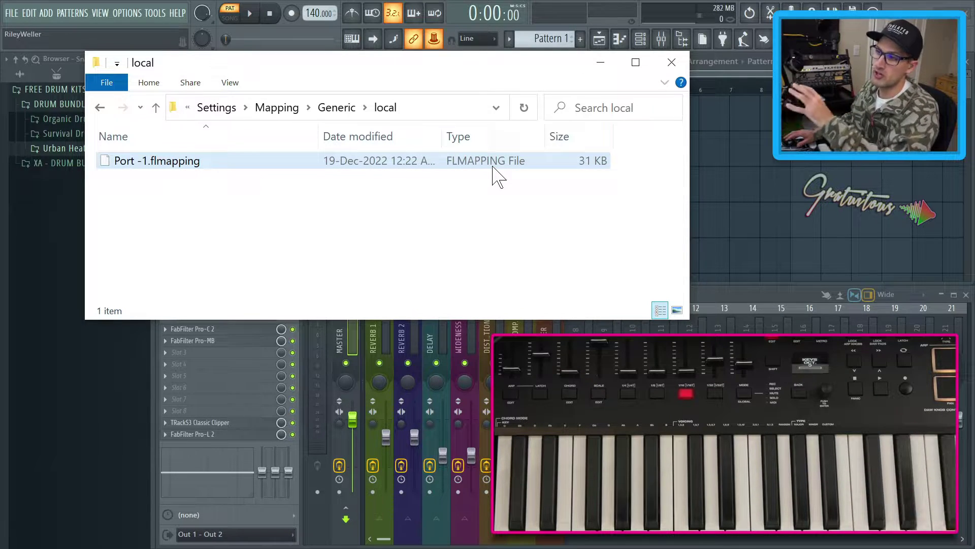
click(169, 171)
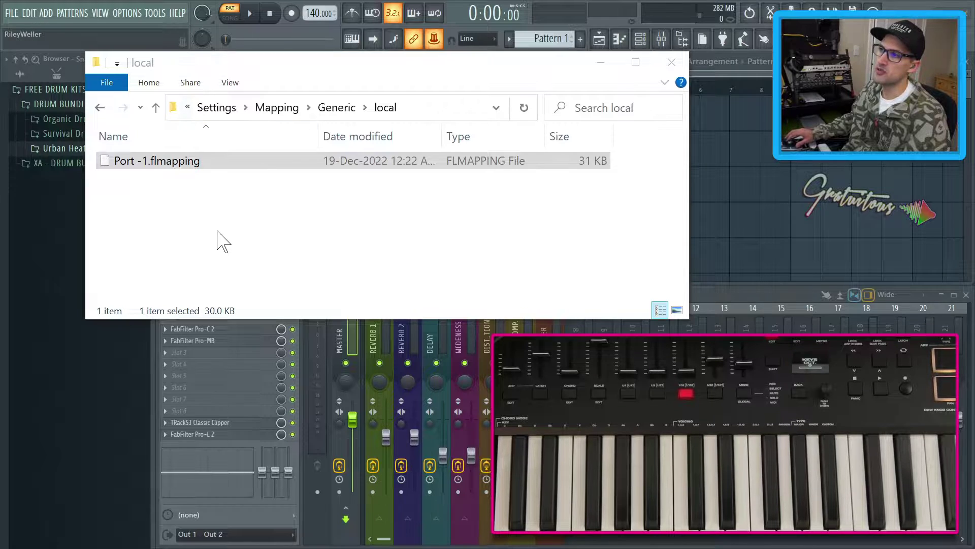
click(220, 239)
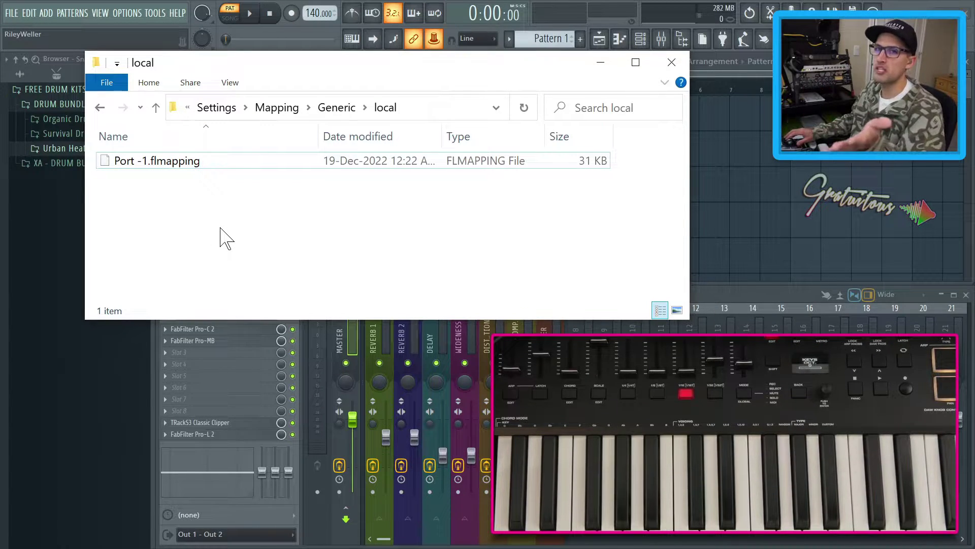
click(235, 157)
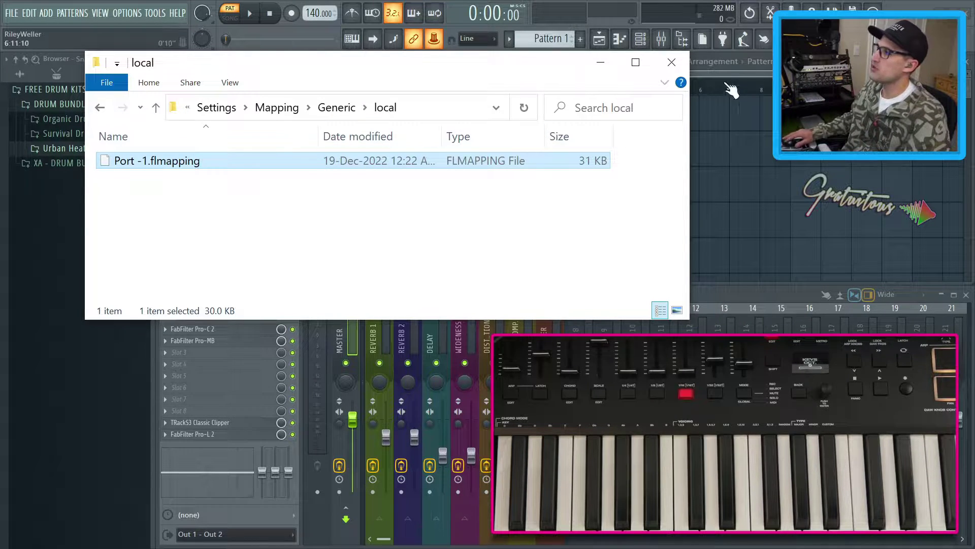
key(alt+F4)
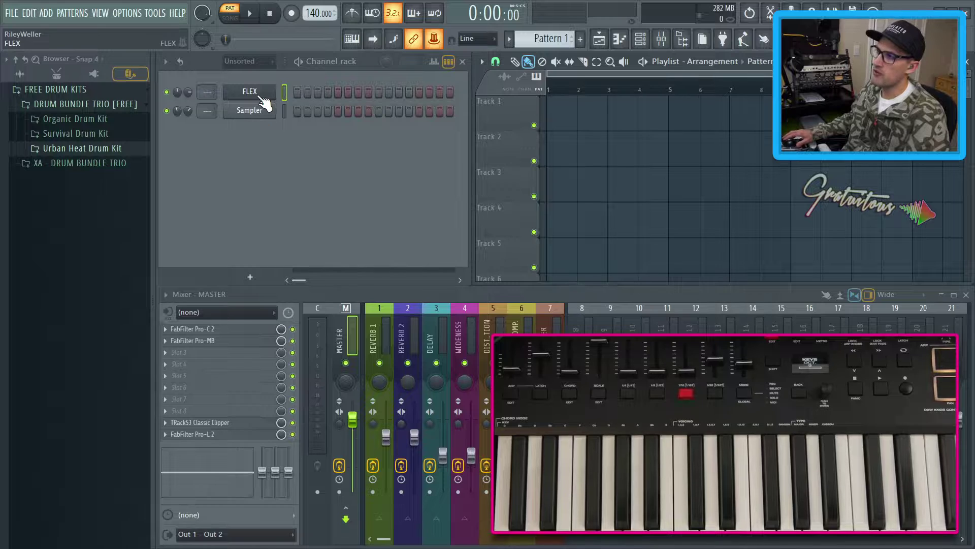
Step: End multilinking without assigning a controller, and load the Chariot Horn preset in FLEX
click(435, 40)
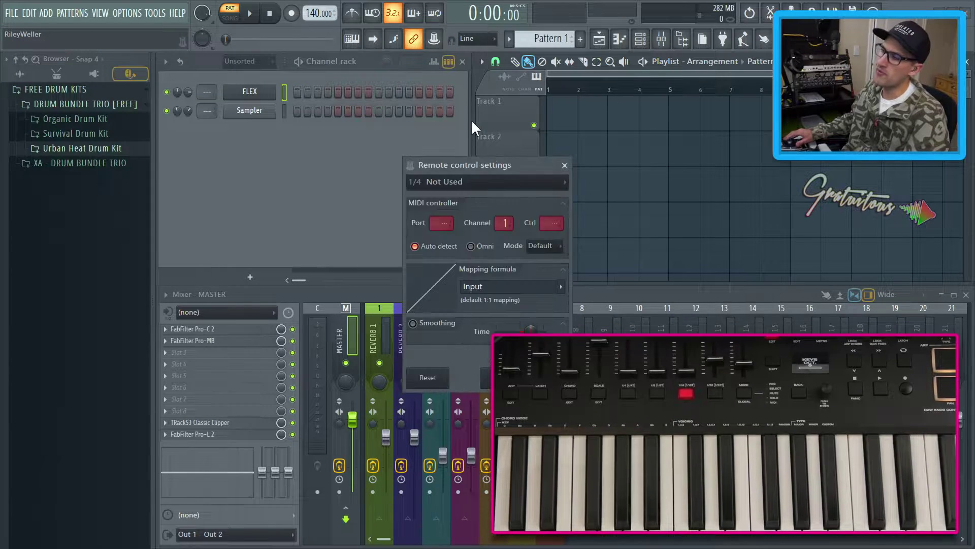
key(Escape)
click(254, 92)
click(298, 222)
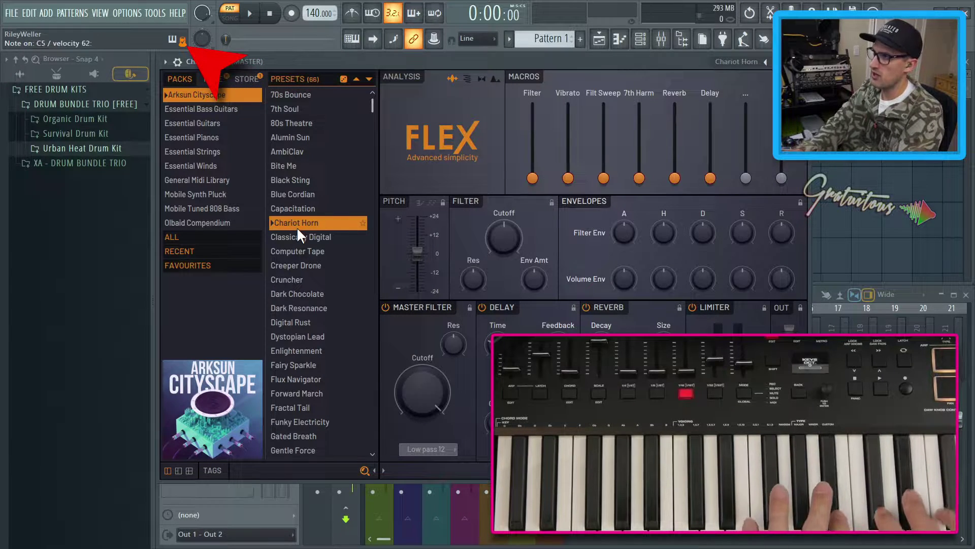
key(Escape)
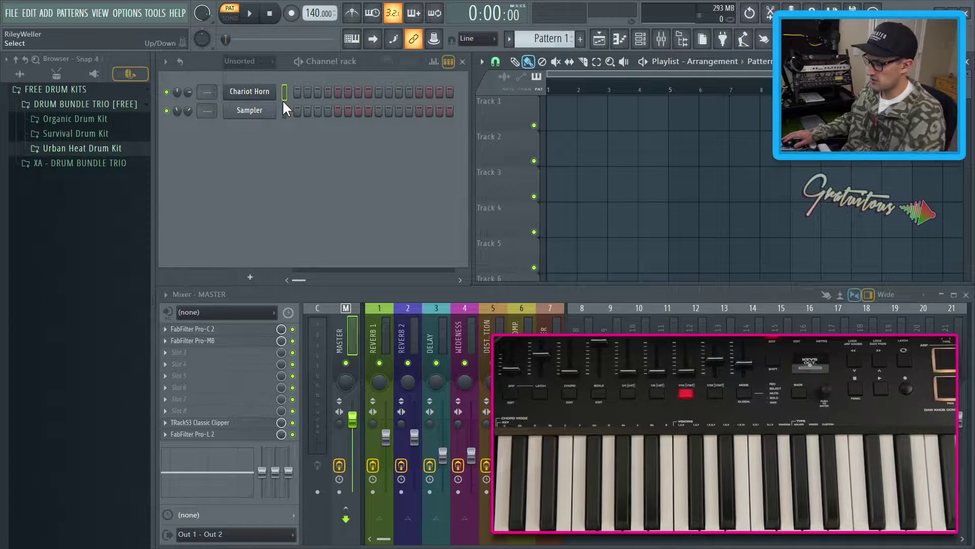
Step: Open the MIDI settings to examine the Oxygen Pro 49 input and output devices
key(F10)
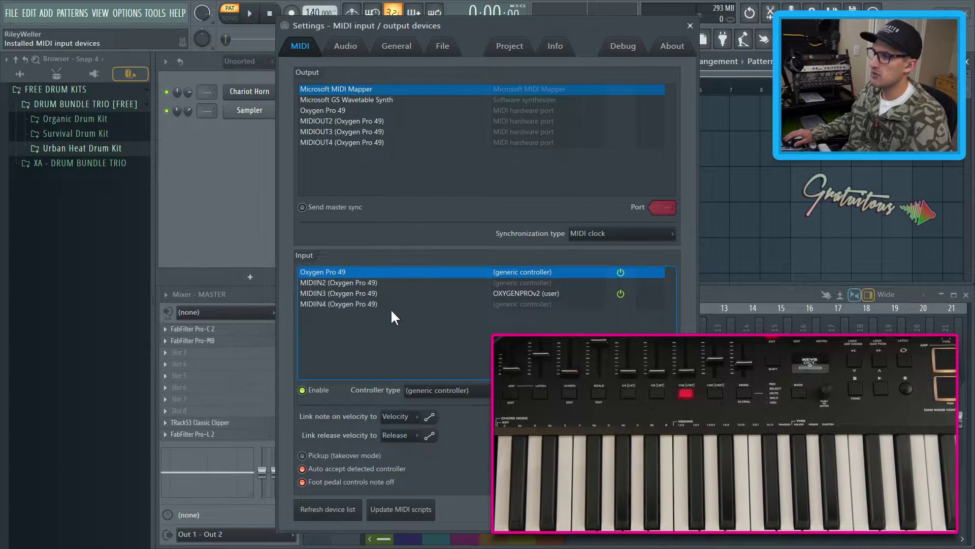
key(Escape)
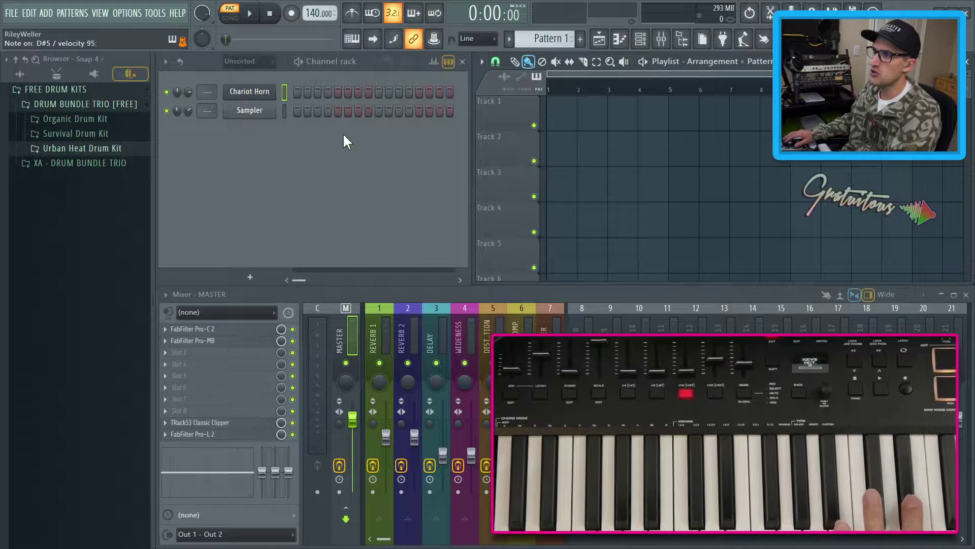
key(F10)
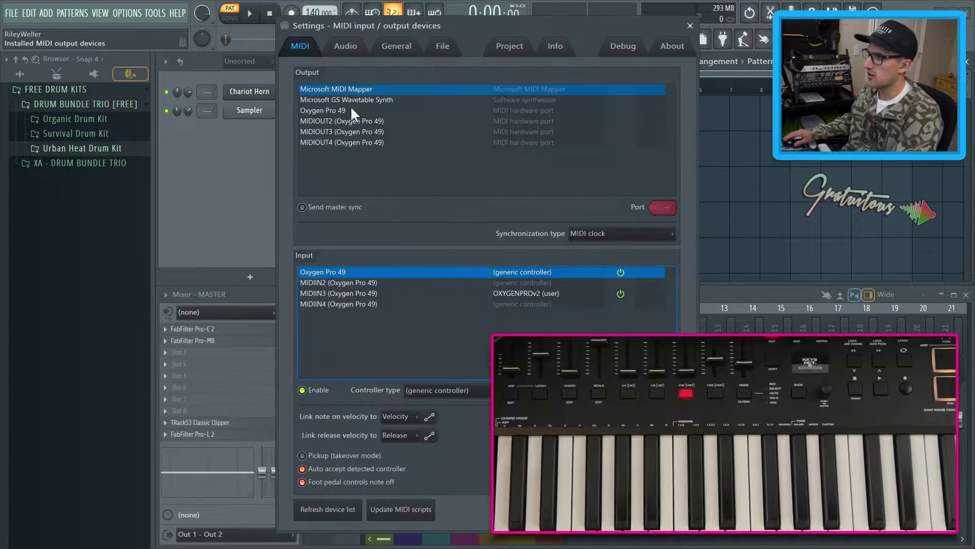
Step: Examine the audio settings and the FL Studio ASIO panel, and close the settings after returning to the MIDI page
click(348, 48)
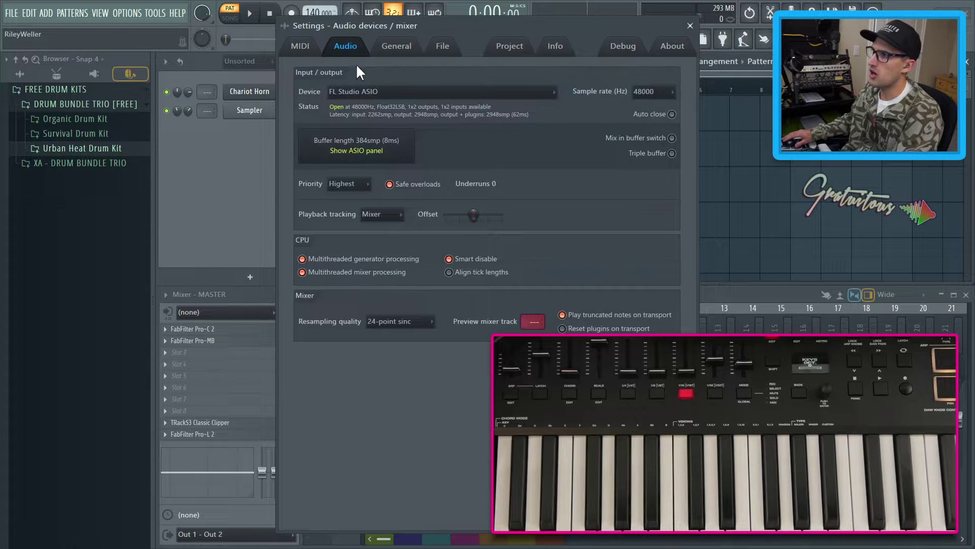
click(374, 149)
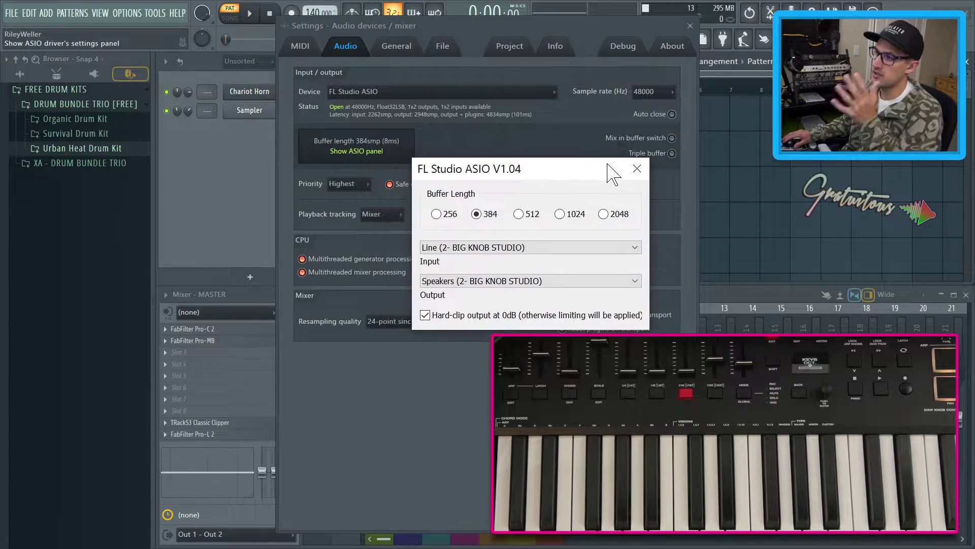
drag(528, 161, 516, 125)
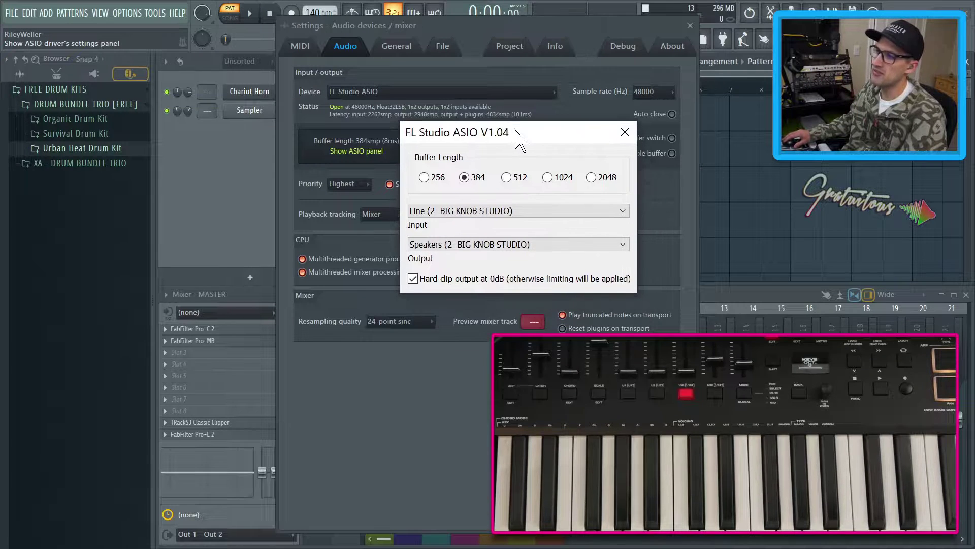
click(624, 133)
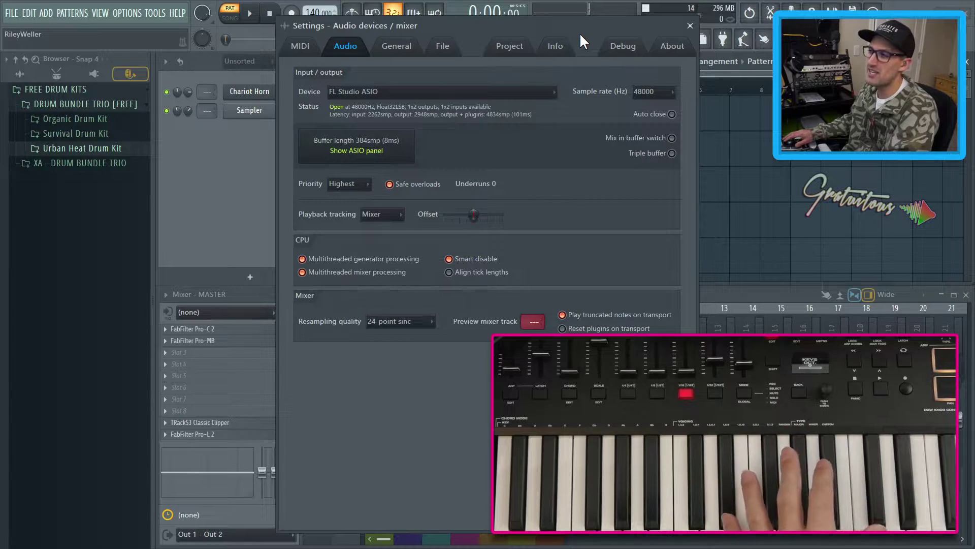
click(300, 45)
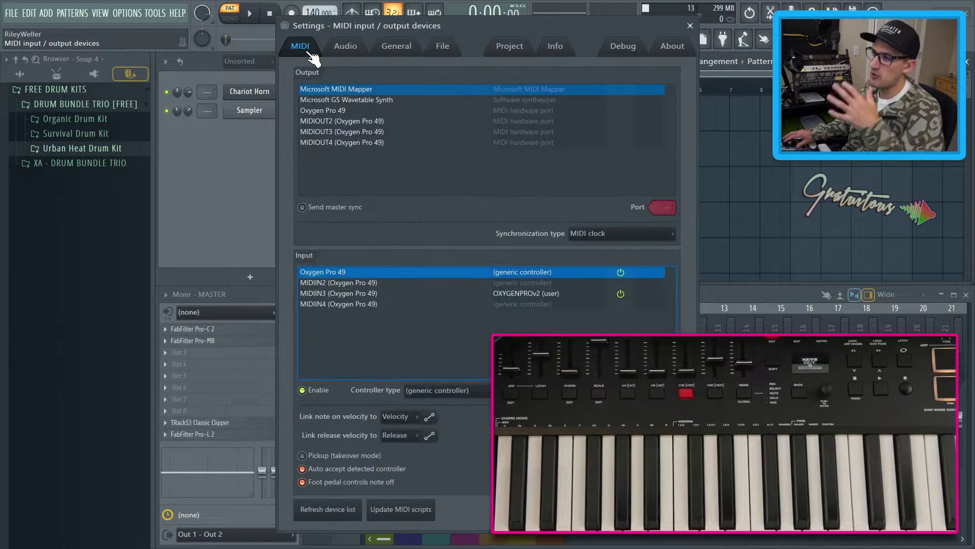
key(Escape)
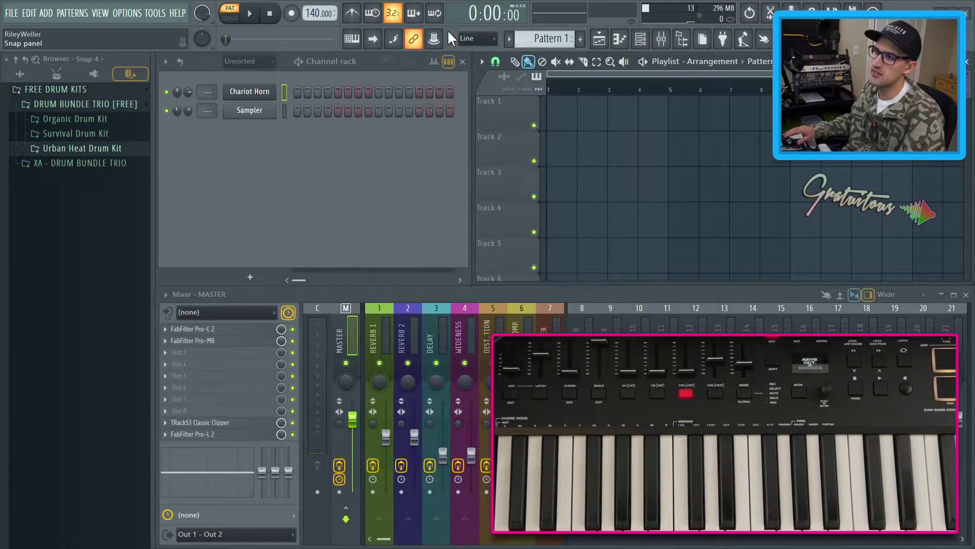
Step: Open the Chariot Horn channel's FLEX plugin and set up controller links for its Filter and Vibrato macros
click(325, 193)
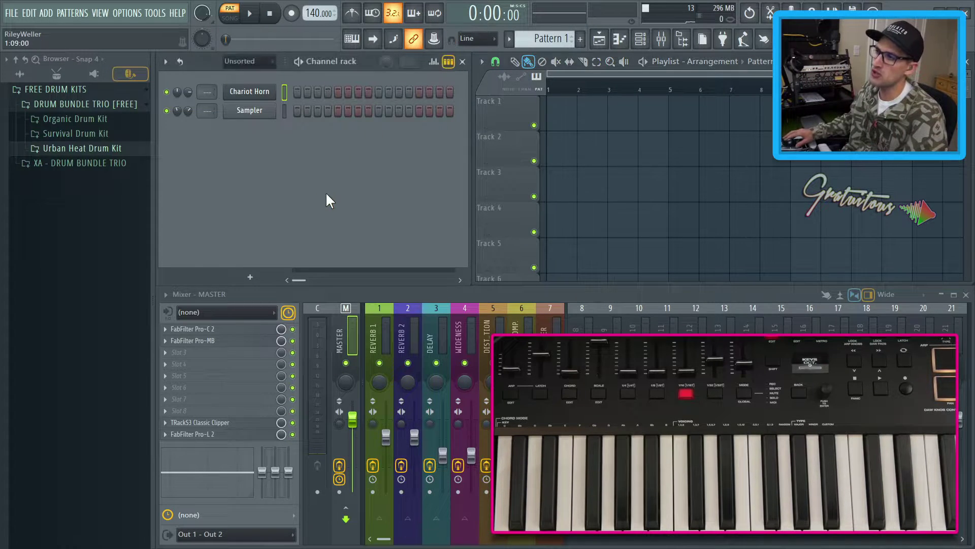
click(264, 97)
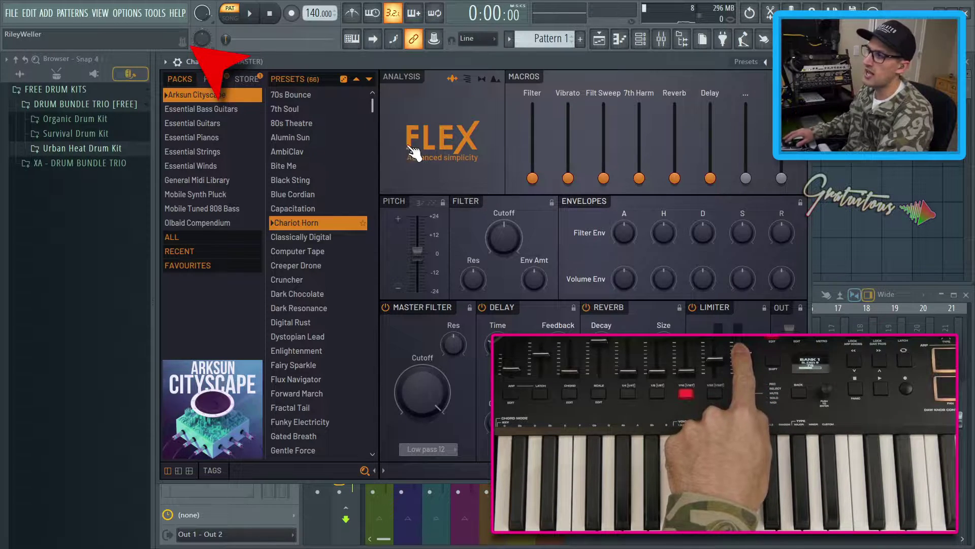
right_click(531, 178)
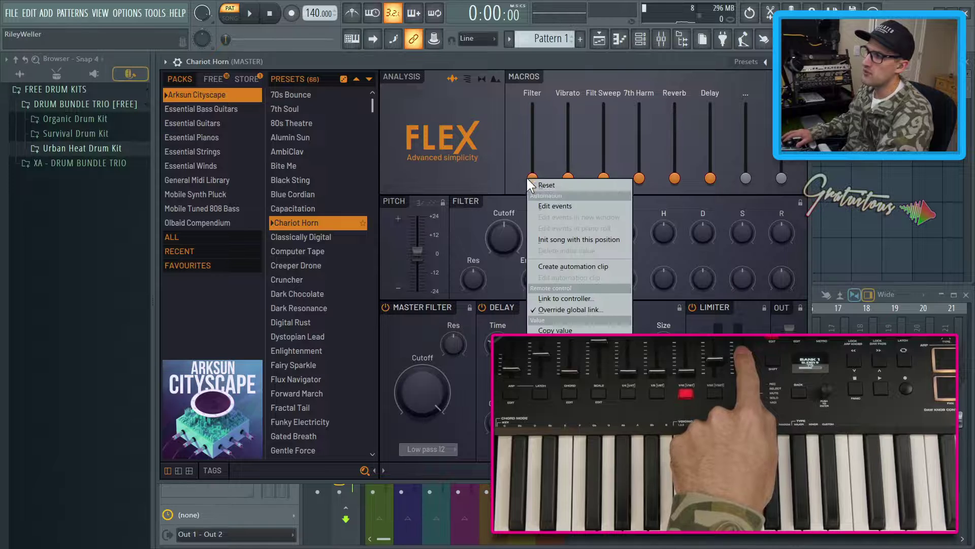
click(581, 295)
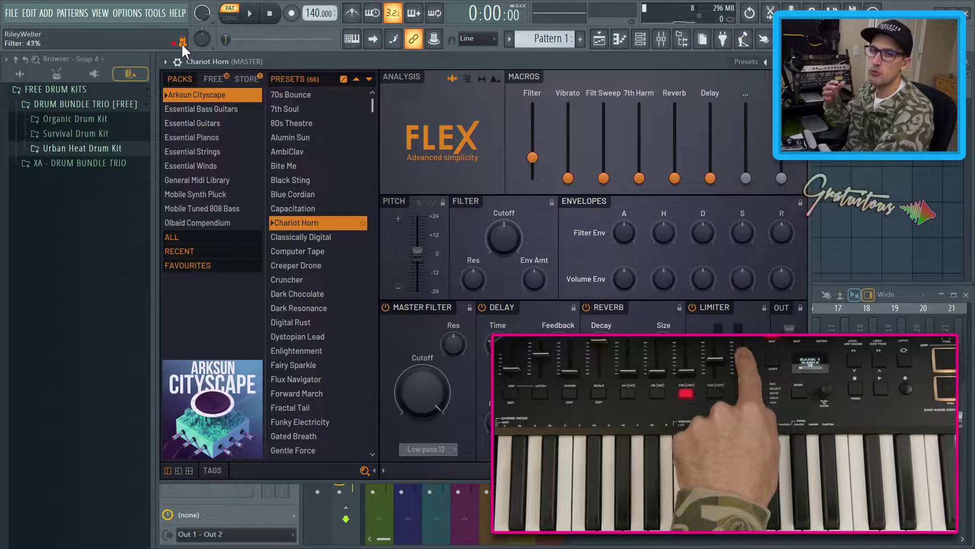
right_click(567, 178)
click(611, 305)
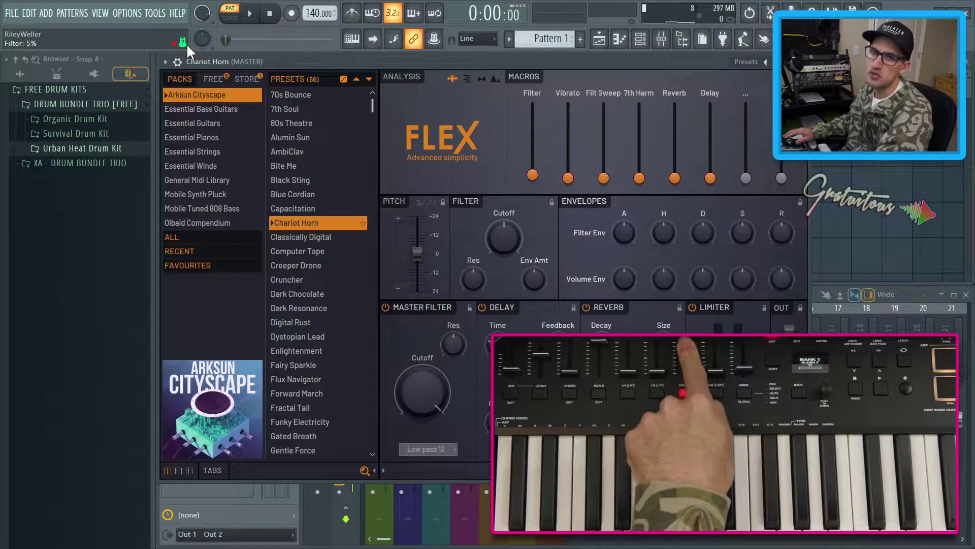
Step: Multilink the Filter macro by raising it to about 13%, and accept global link settings with channel 1 and controller 79
click(436, 43)
drag(532, 175, 532, 168)
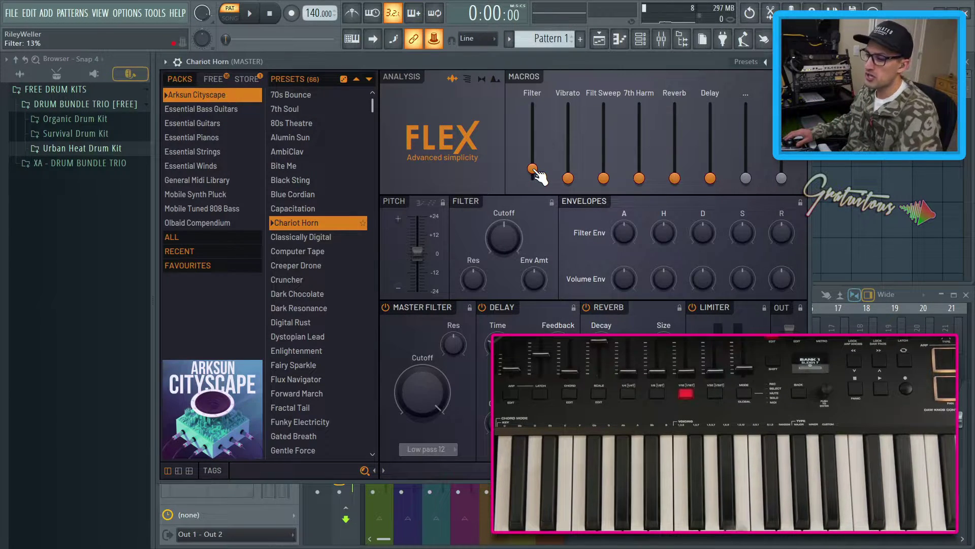
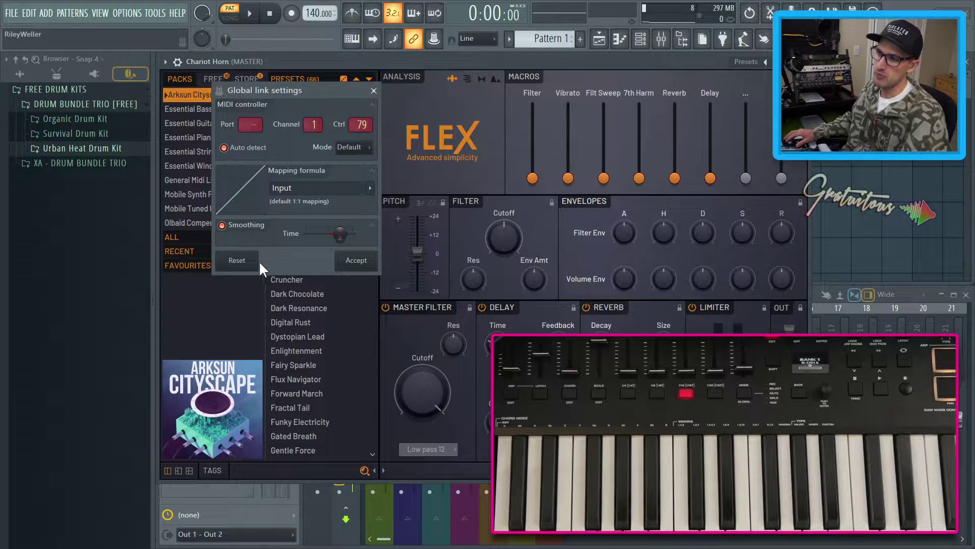
click(357, 261)
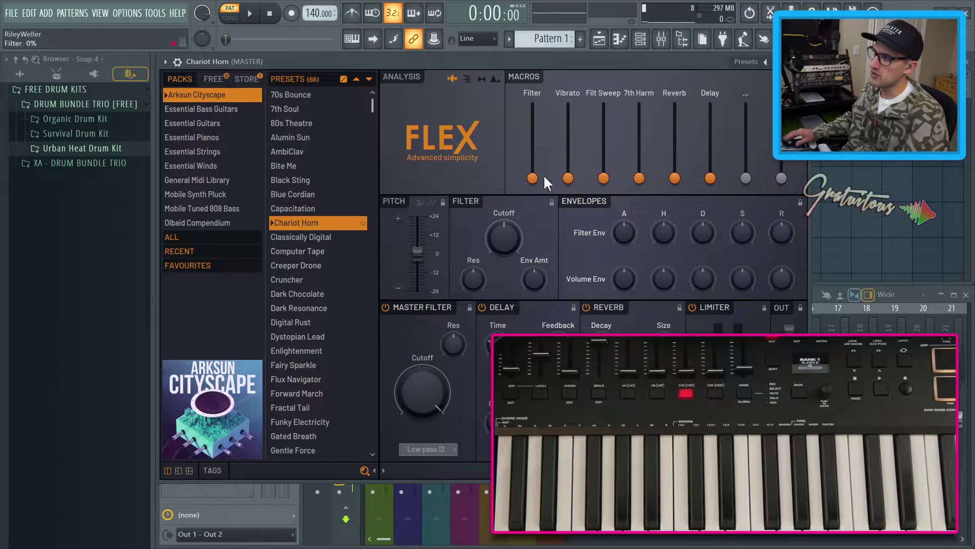
Step: Examine the Filter macro's link options and the global link settings of the Vibrato and Filt Sweep macros
right_click(532, 178)
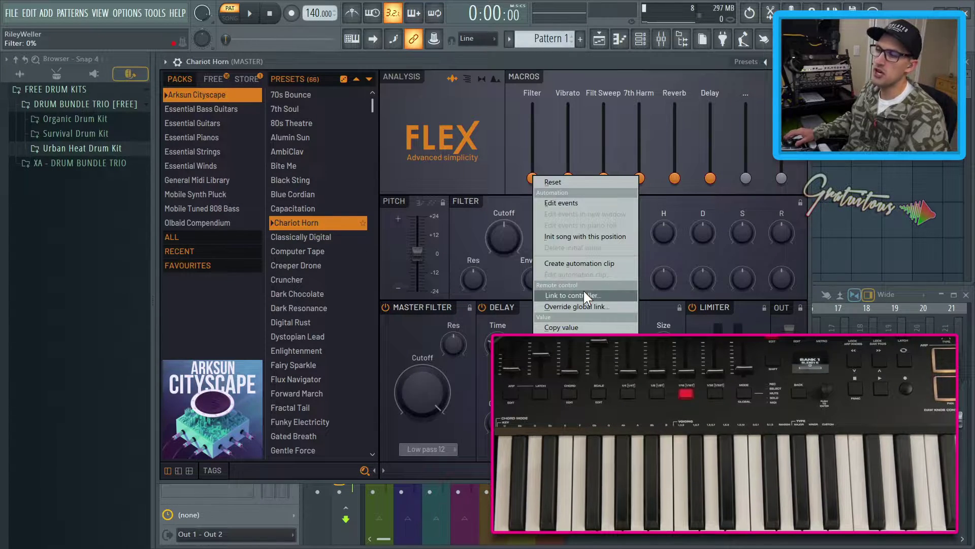
click(598, 76)
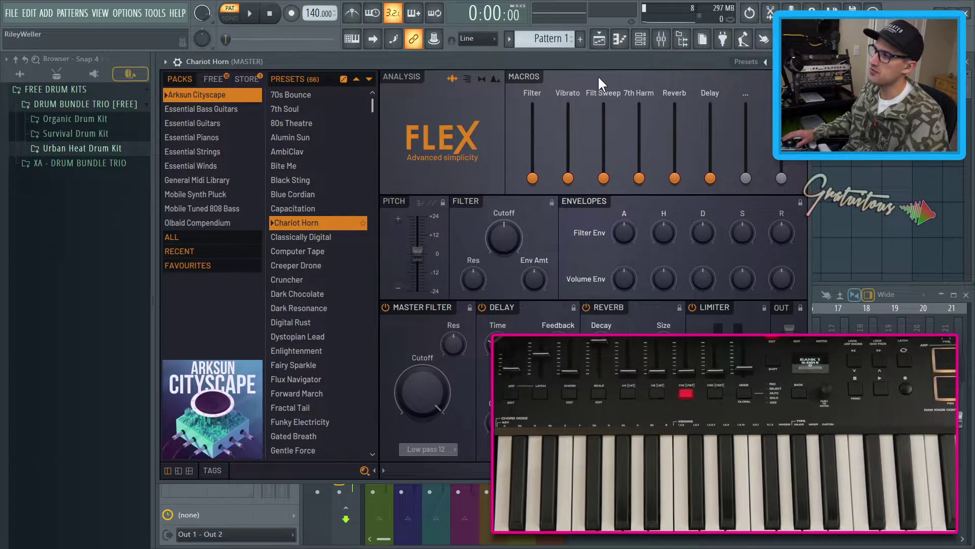
right_click(568, 178)
click(611, 312)
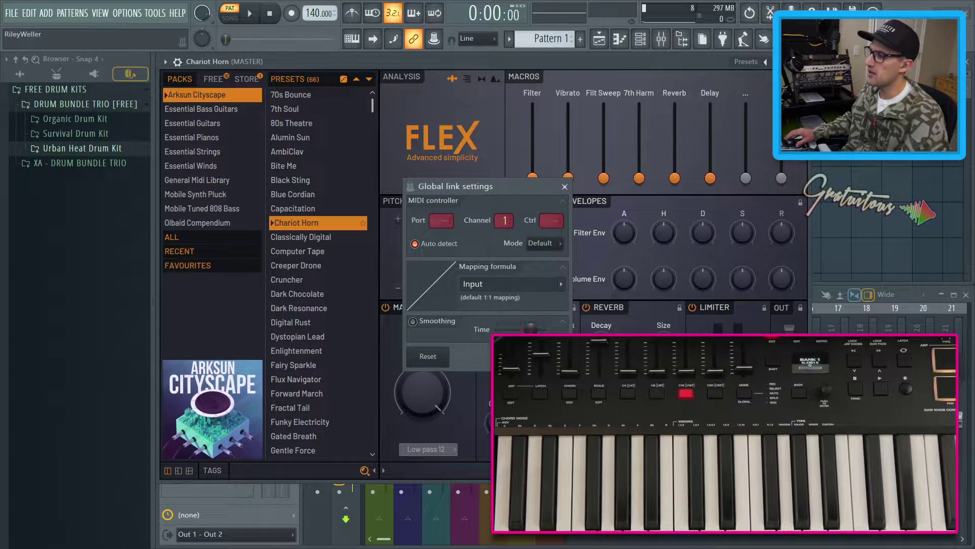
click(564, 187)
right_click(604, 182)
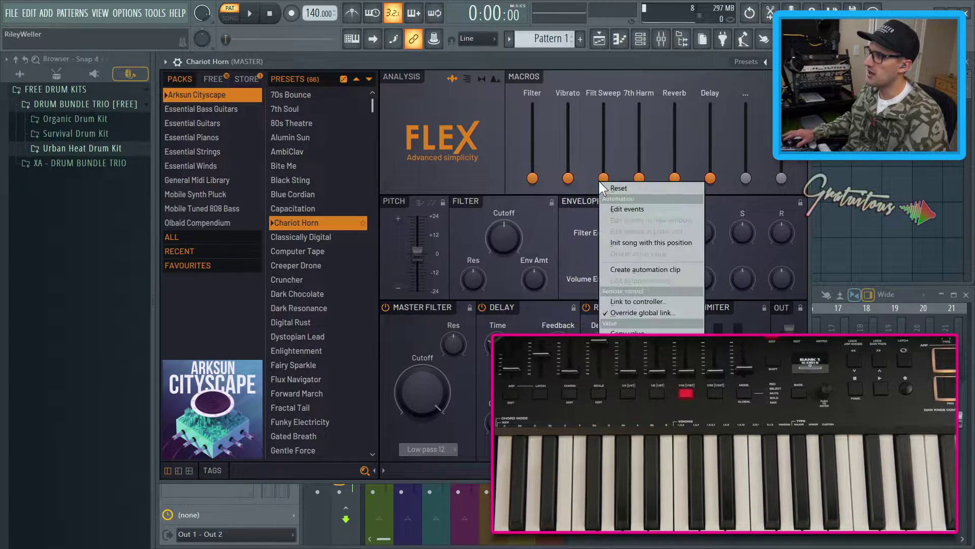
click(629, 312)
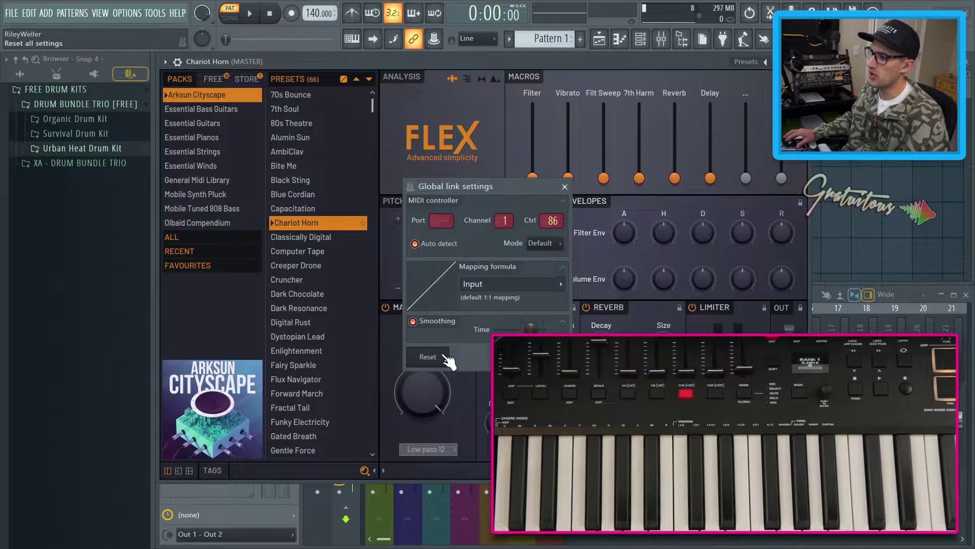
click(564, 186)
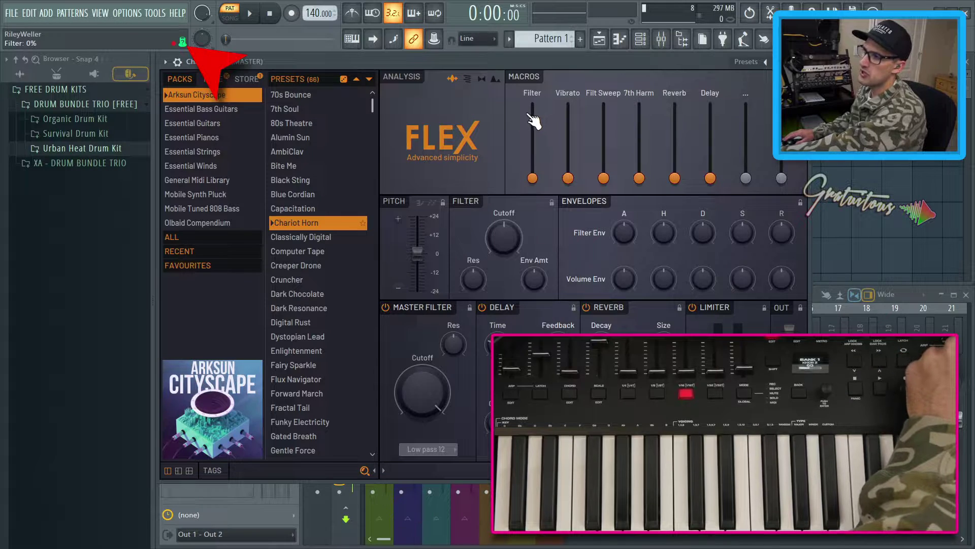
Step: Multilink the Filter, Vibrato and Filt Sweep macros by tweaking them, choosing to link them to controllers
click(447, 39)
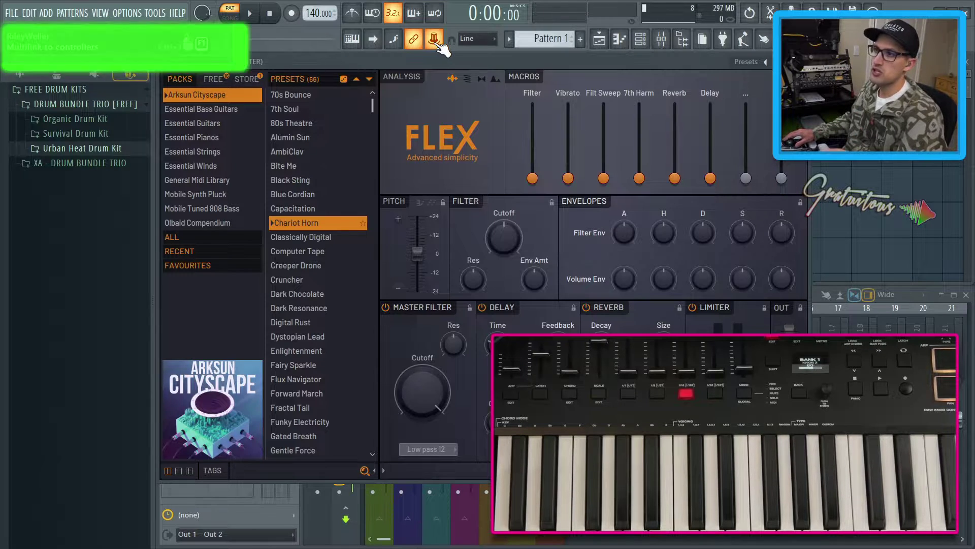
click(436, 42)
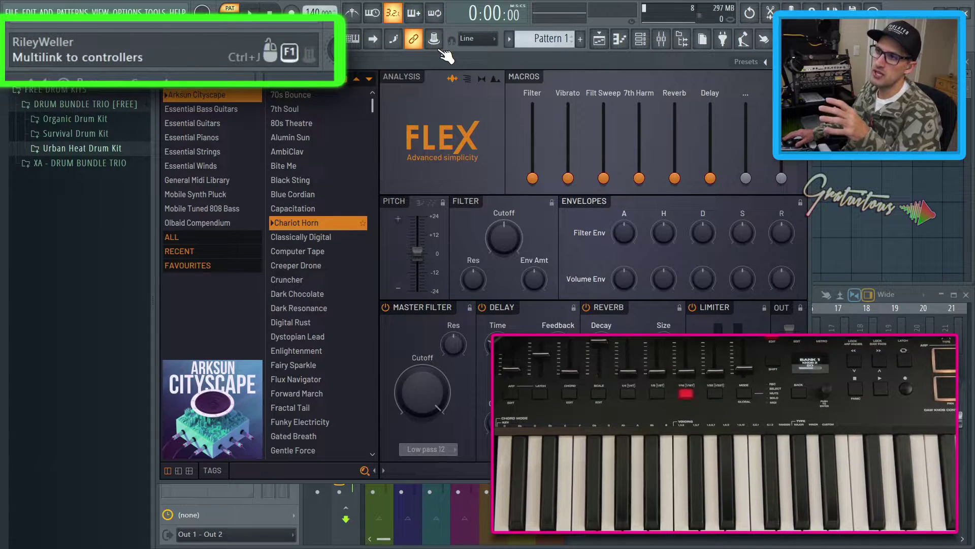
click(441, 50)
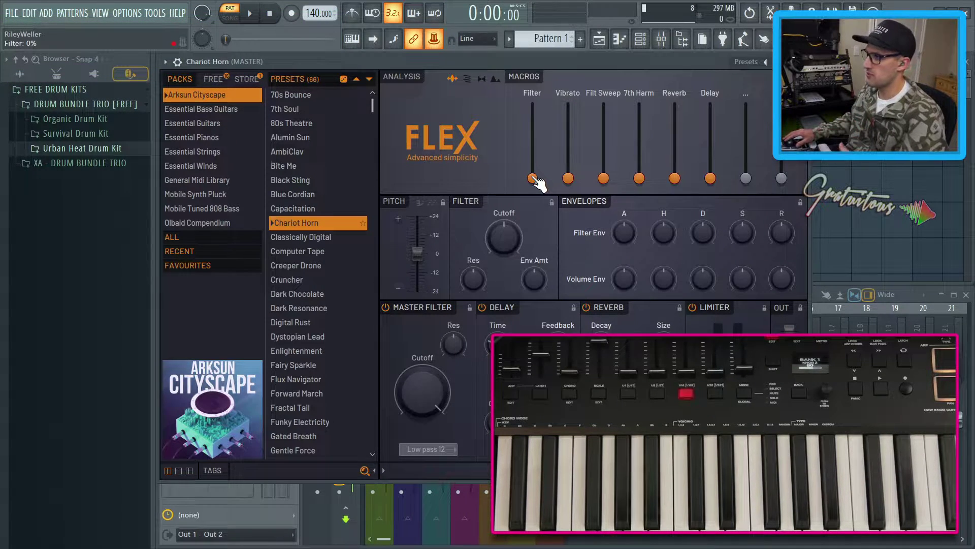
drag(533, 177, 604, 172)
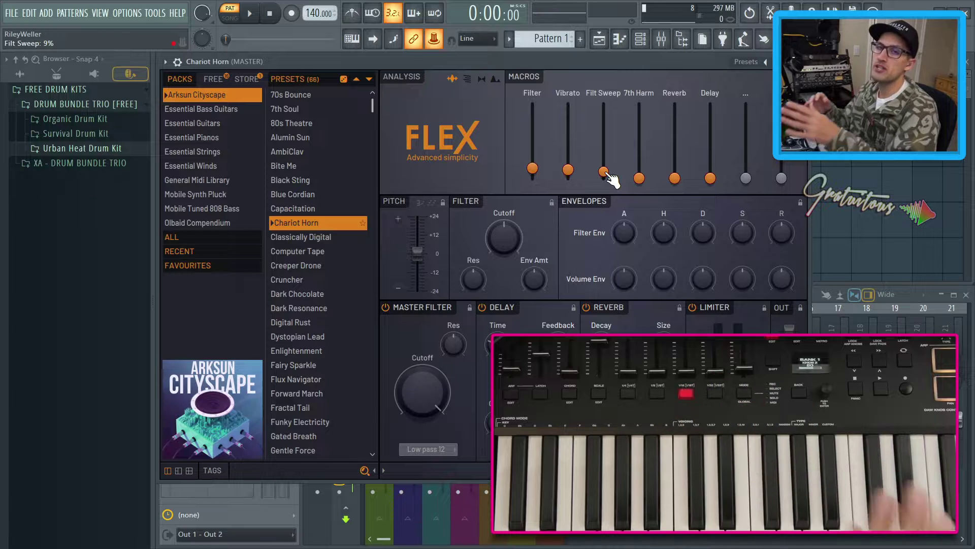
right_click(437, 46)
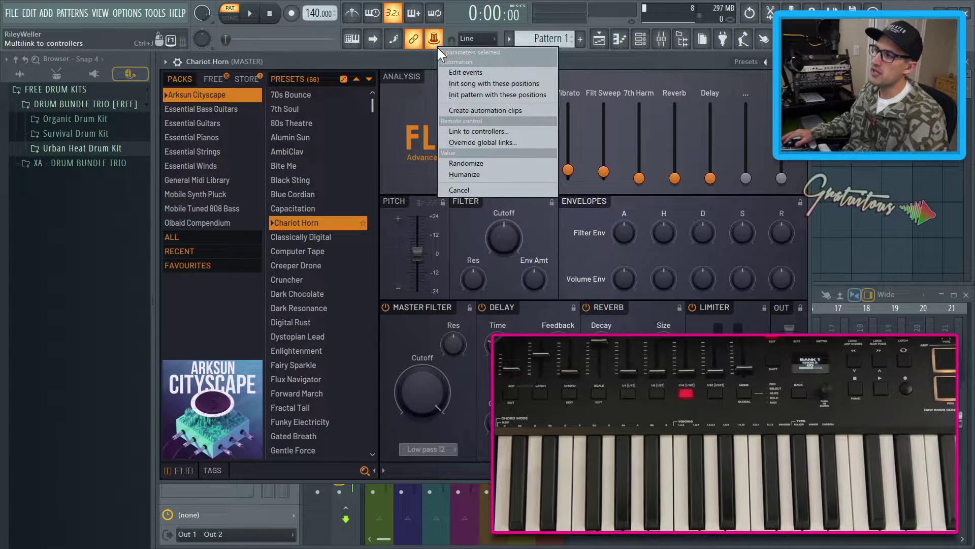
click(510, 134)
drag(490, 159, 307, 116)
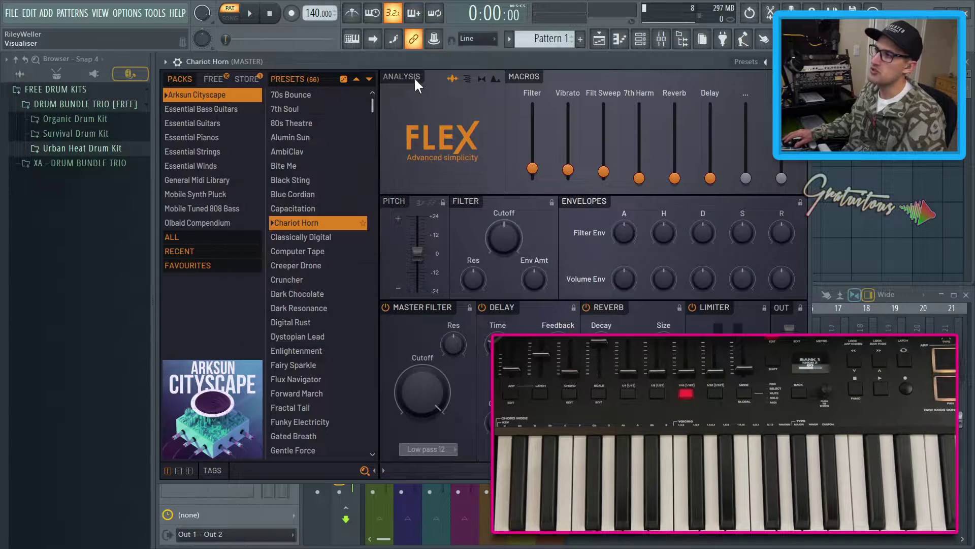
Step: Multilink only the Filter and Vibrato macros by tweaking them, and start linking both to a controller slider
click(435, 41)
drag(533, 168, 574, 164)
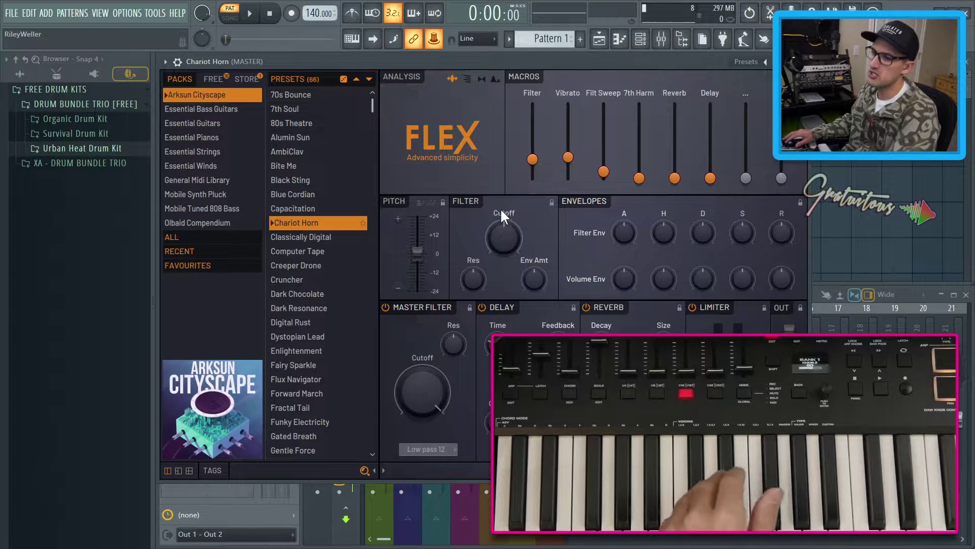
click(435, 39)
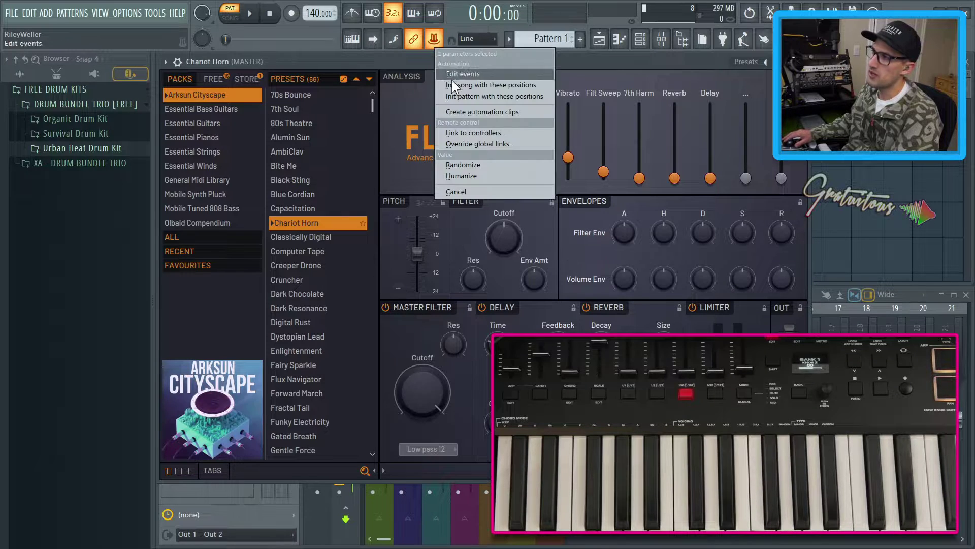
click(471, 133)
drag(475, 160, 284, 99)
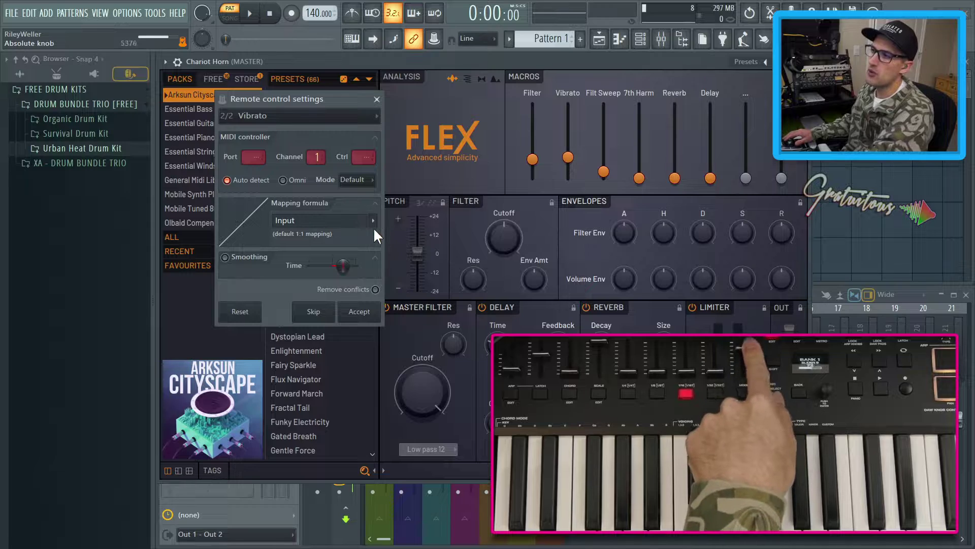
Step: Check the Filter link in the remote control settings, and accept Vibrato's link on channel 9, controller 255
click(371, 116)
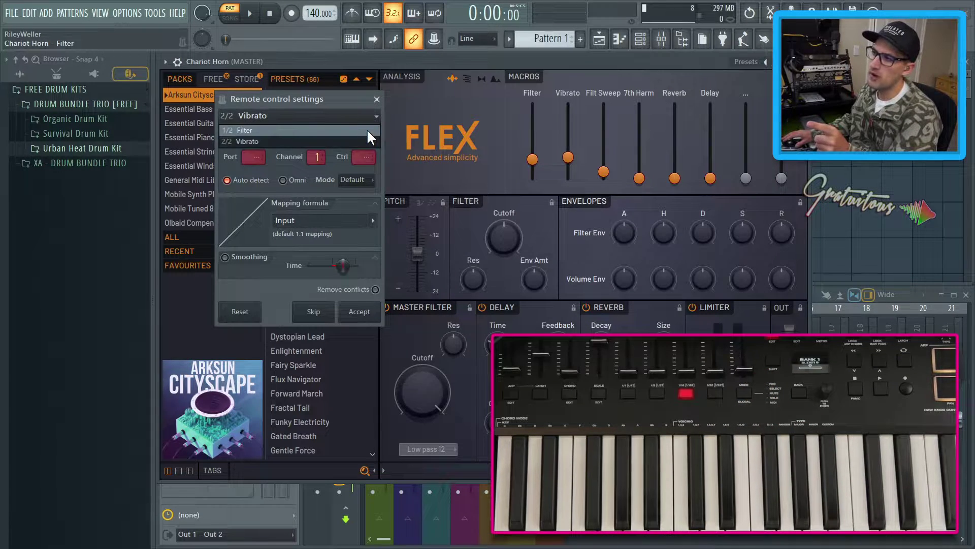
click(367, 130)
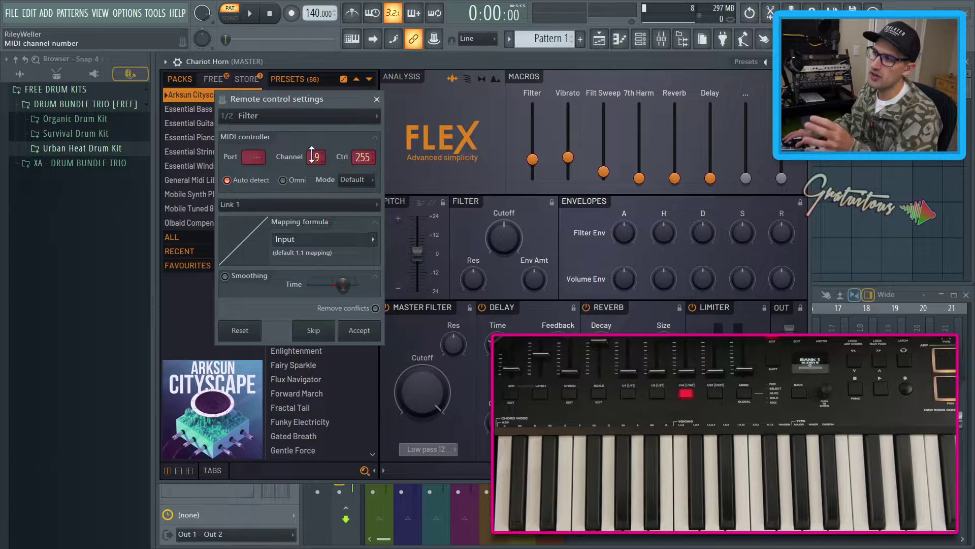
click(371, 118)
click(361, 136)
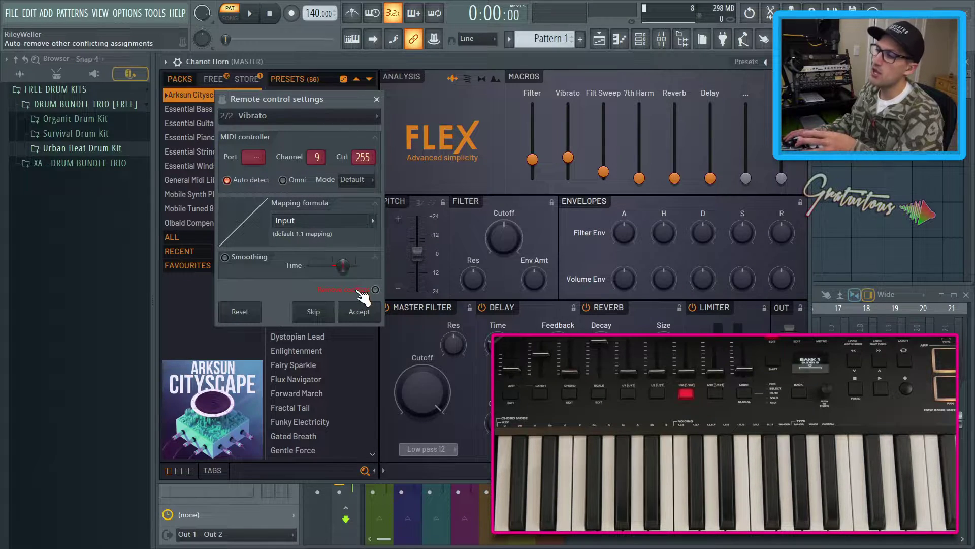
click(373, 312)
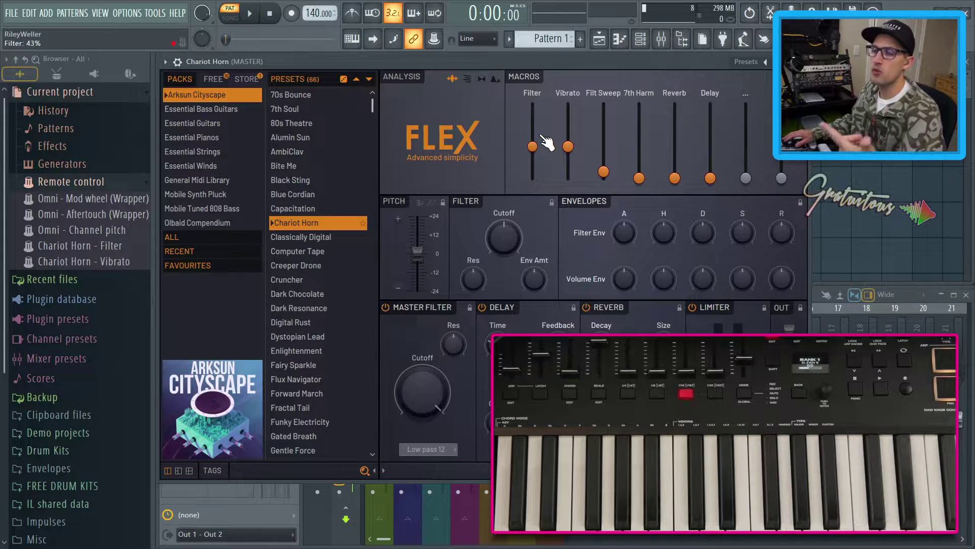
Step: Close the instrument and examine the effect slot's plugin menu and the installed effects and generators in the plugin database
key(Escape)
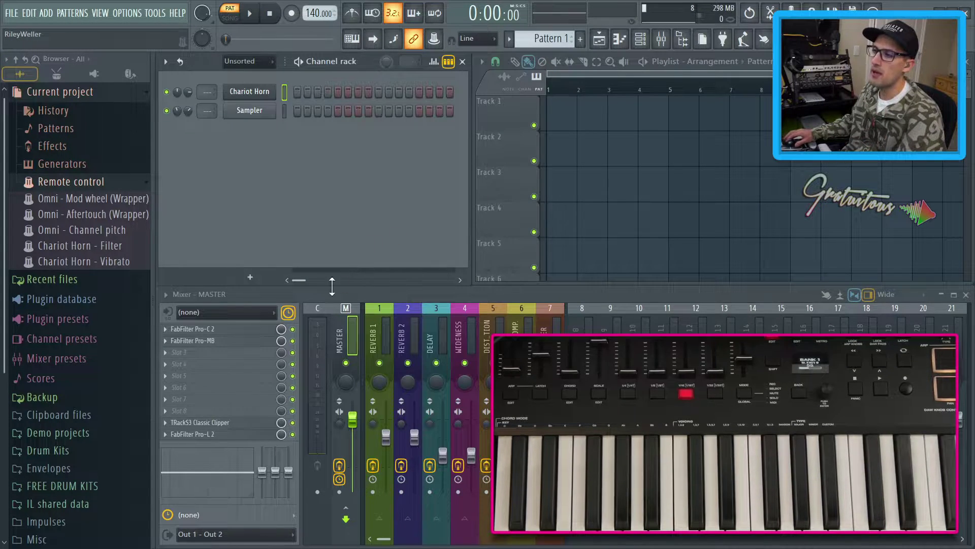
click(231, 353)
mouse_move(273, 282)
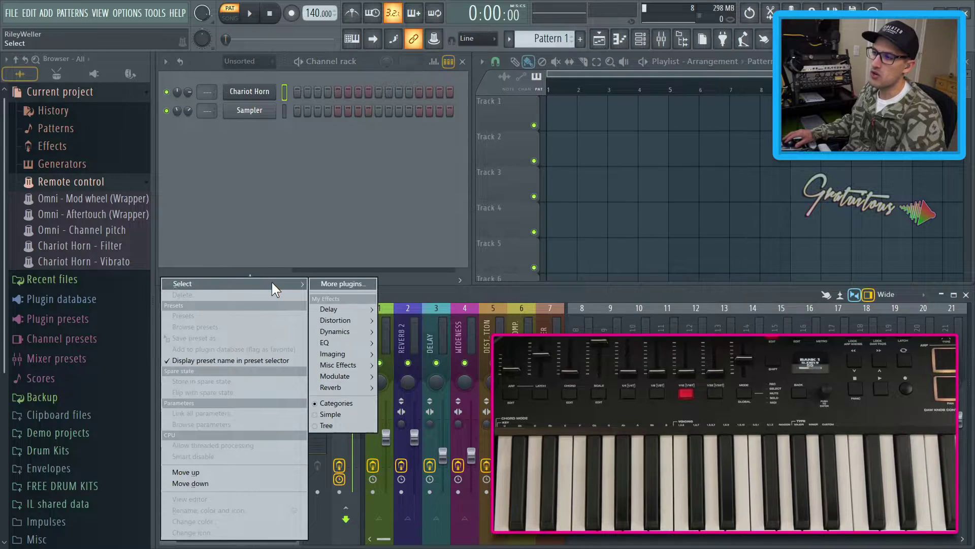
click(109, 76)
scroll(114, 189, up, 5)
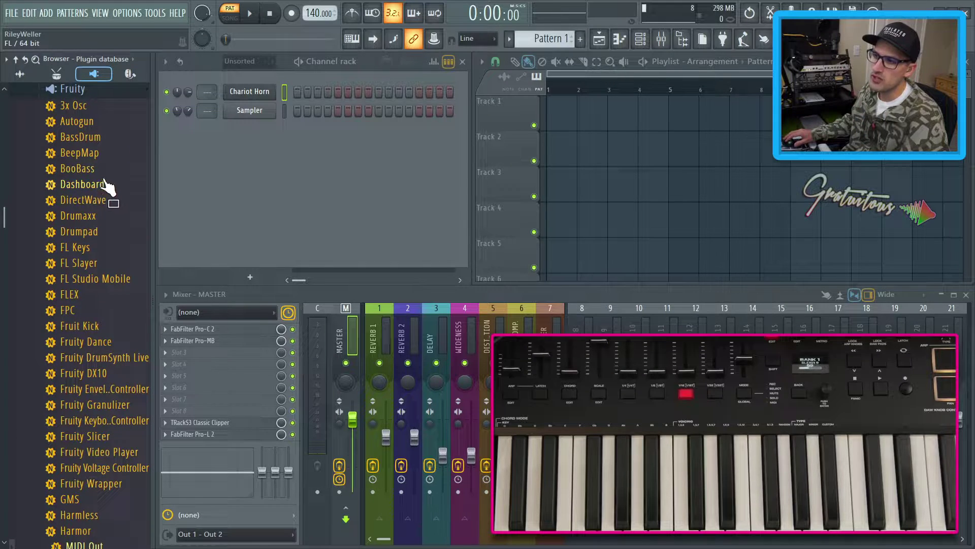
scroll(89, 173, down, 2)
scroll(89, 168, up, 4)
click(113, 147)
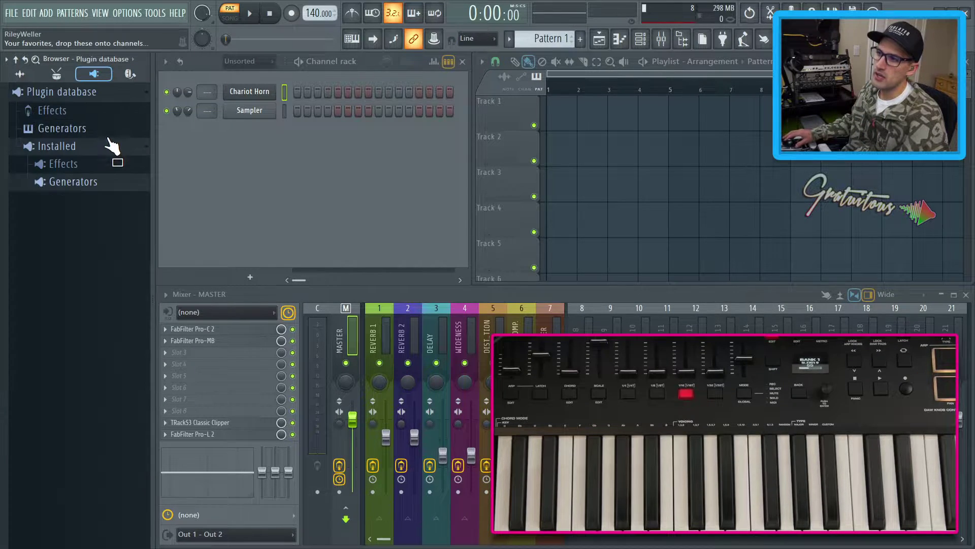
click(87, 166)
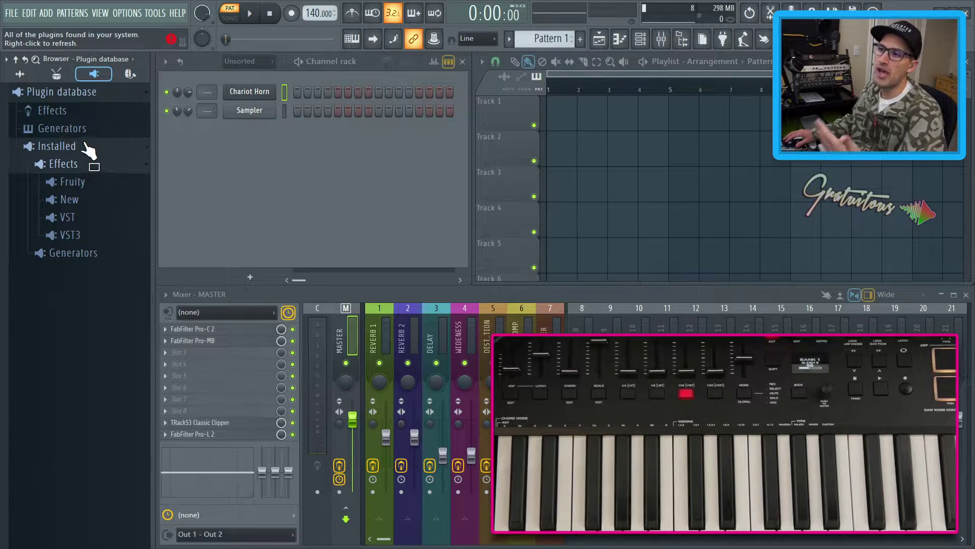
Step: Examine the My Effects and My Generators categories in the plugin database, plus the installed effects folders
click(90, 113)
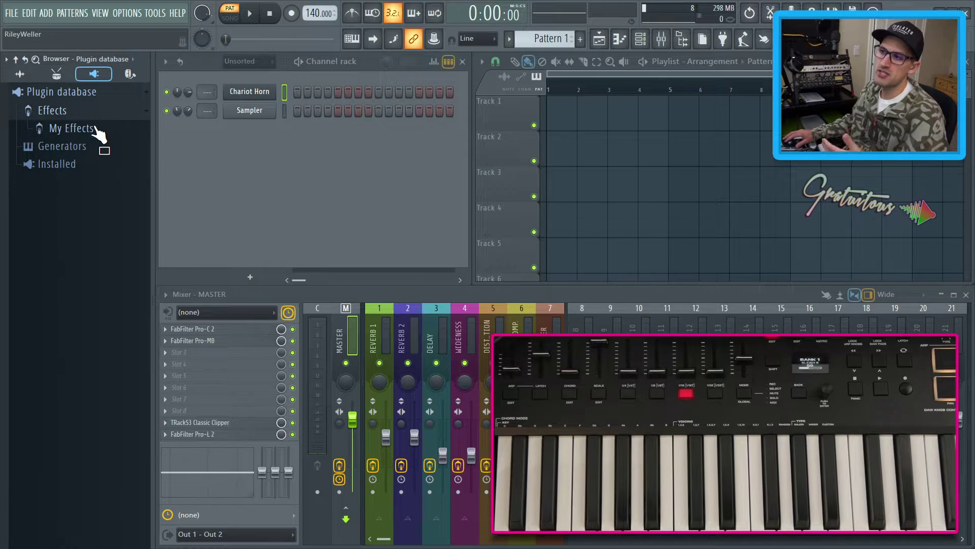
click(95, 129)
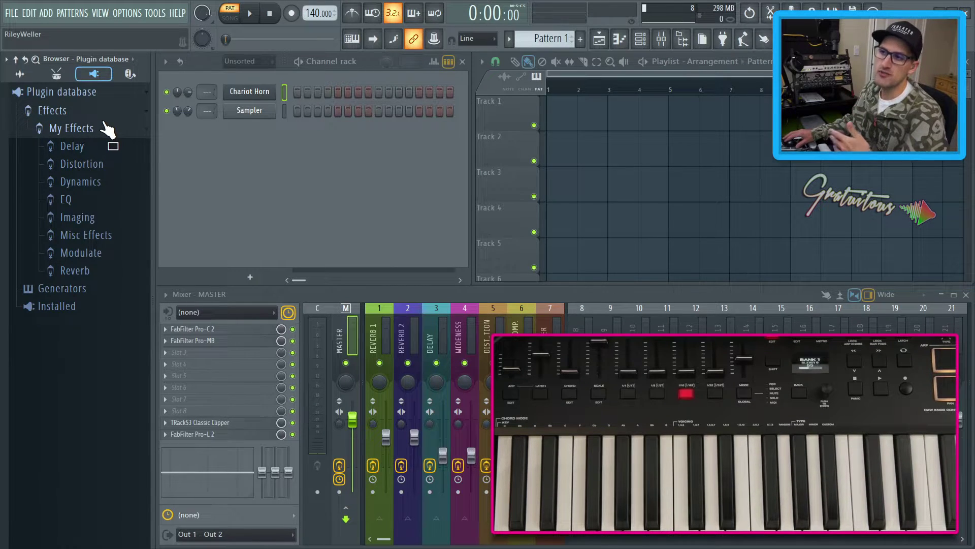
click(108, 130)
click(104, 147)
click(102, 147)
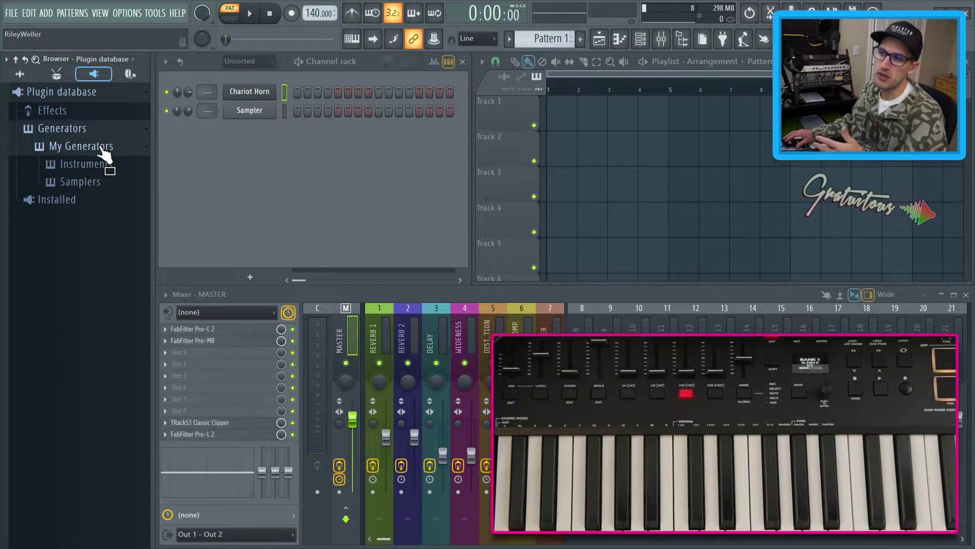
click(102, 163)
click(102, 163)
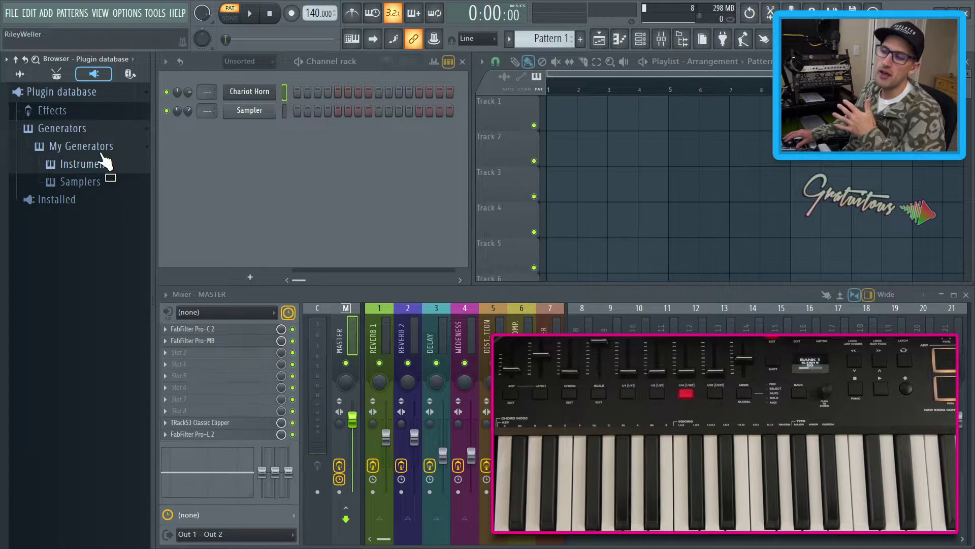
click(104, 147)
click(103, 130)
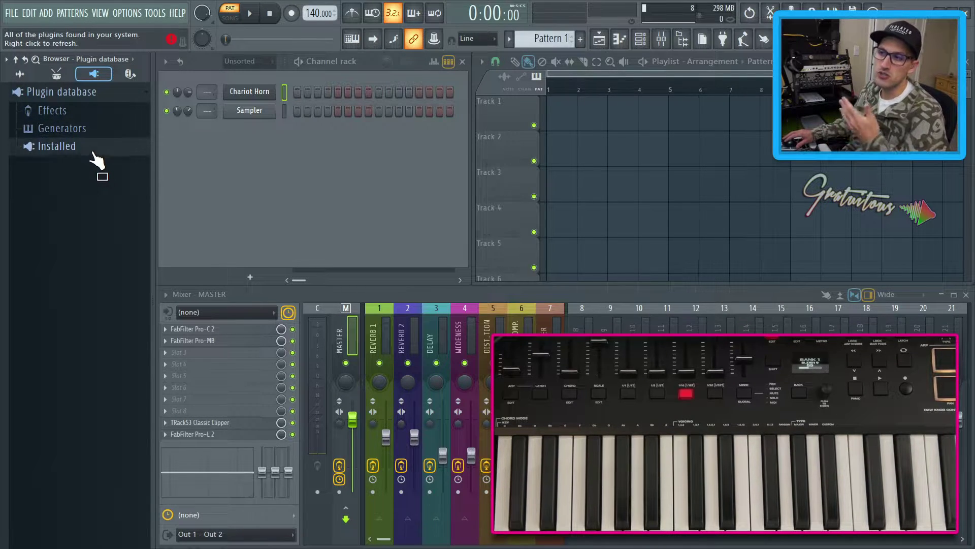
click(94, 151)
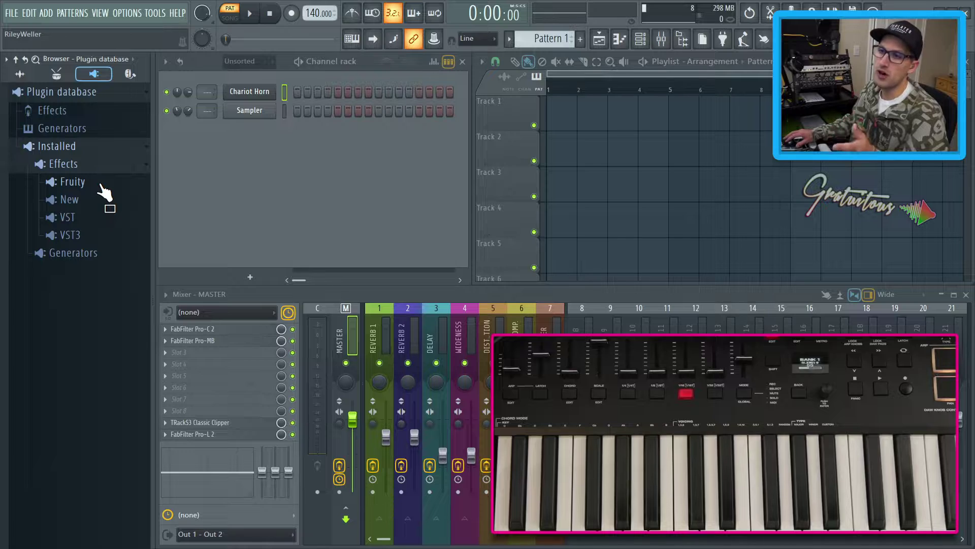
Step: Check which instruments and samplers can be inserted from the Chariot Horn channel's options
right_click(248, 97)
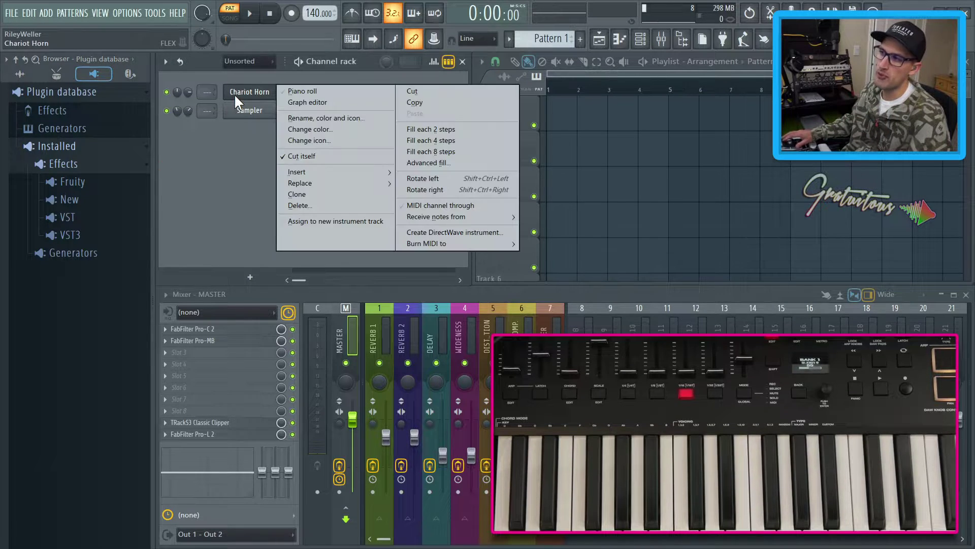
mouse_move(312, 170)
mouse_move(440, 218)
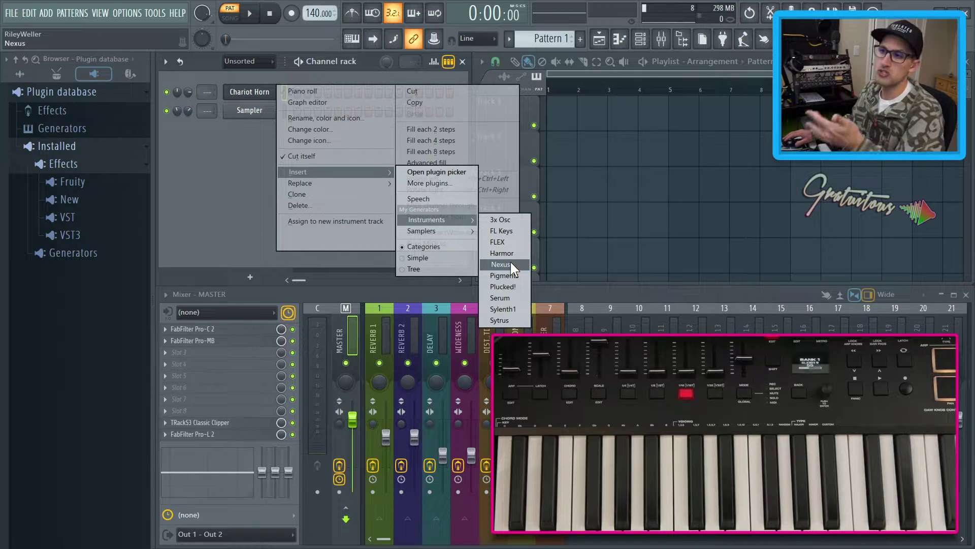
mouse_move(461, 230)
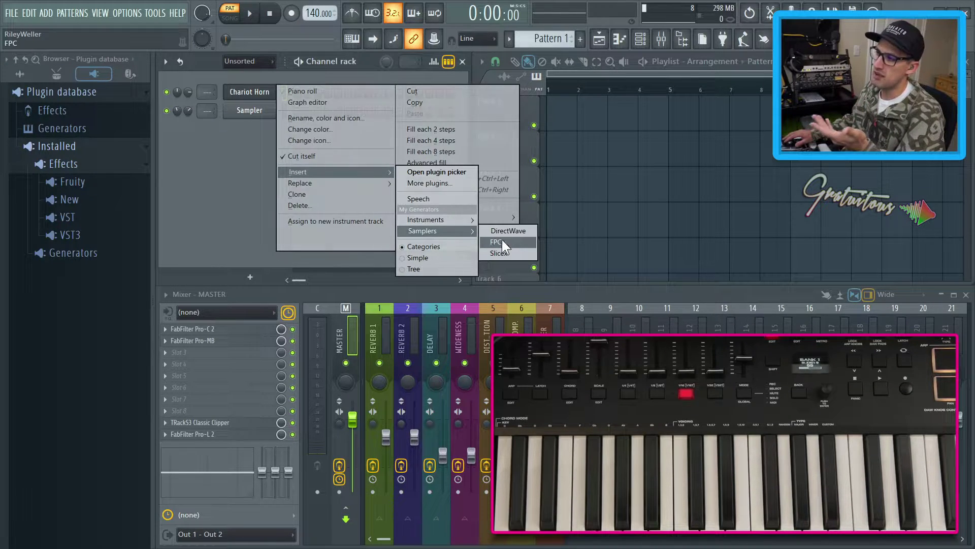
click(263, 184)
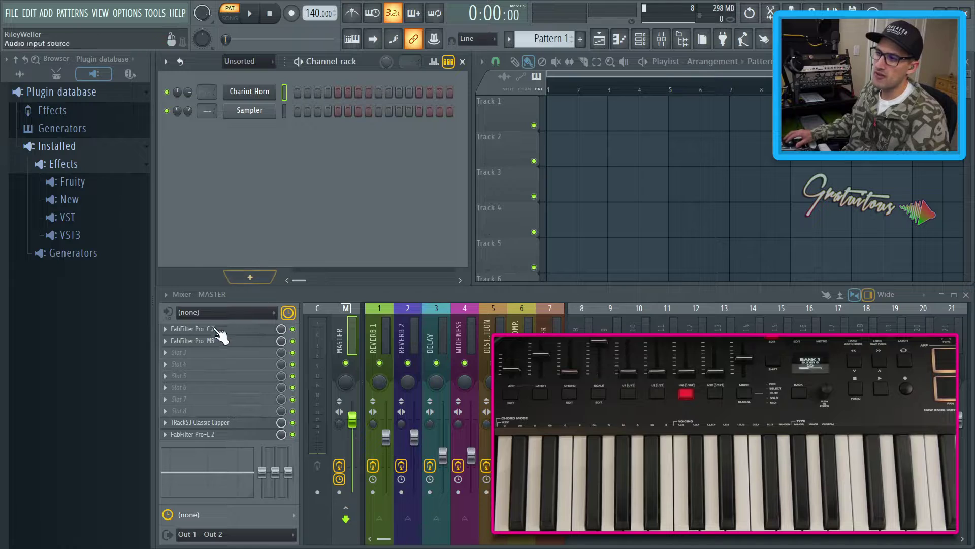
Step: Check the Delay, Distortion and Dynamics plugin categories available for the master track's empty effect slot 3
right_click(185, 351)
mouse_move(236, 283)
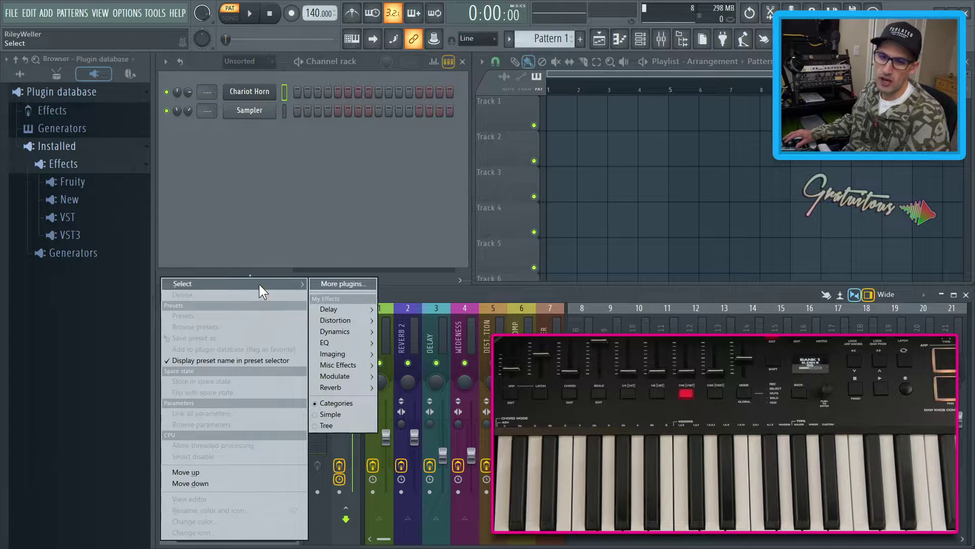
mouse_move(357, 311)
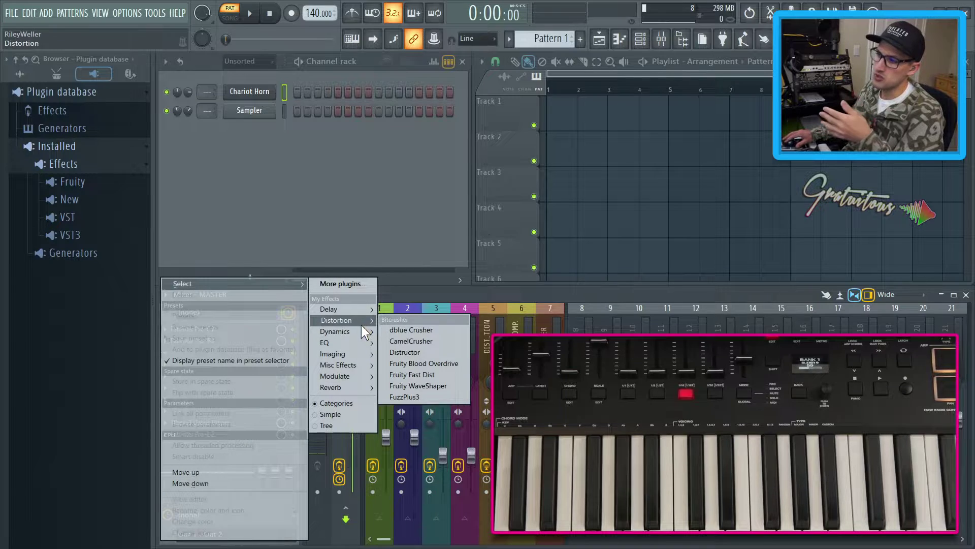
mouse_move(358, 333)
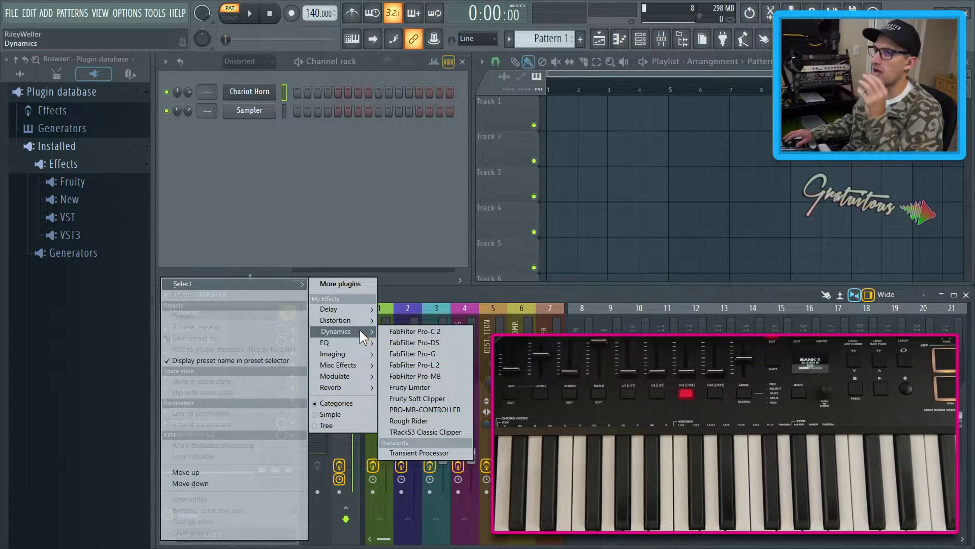
click(368, 196)
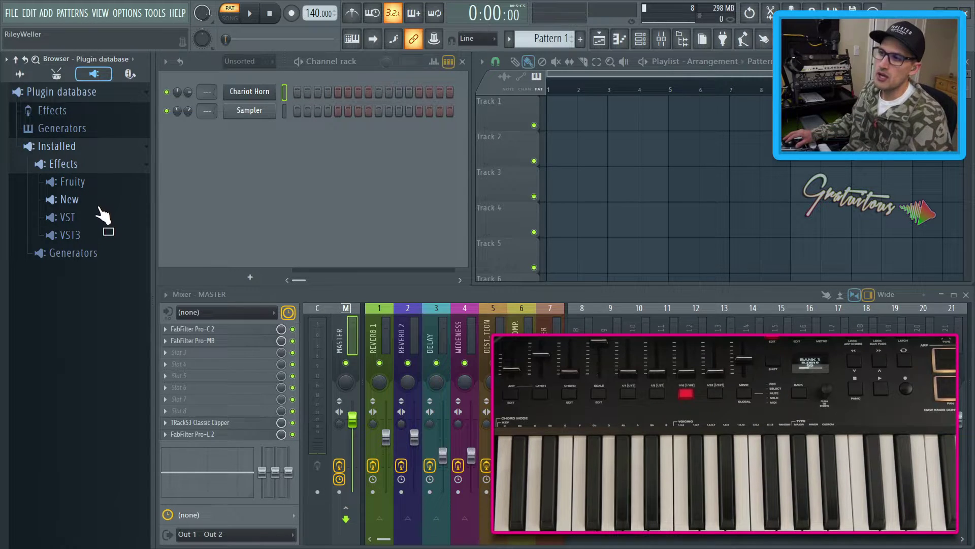
Step: Load the Control Surface from the installed Fruity effects onto mixer Insert 8 and reposition its window
click(103, 187)
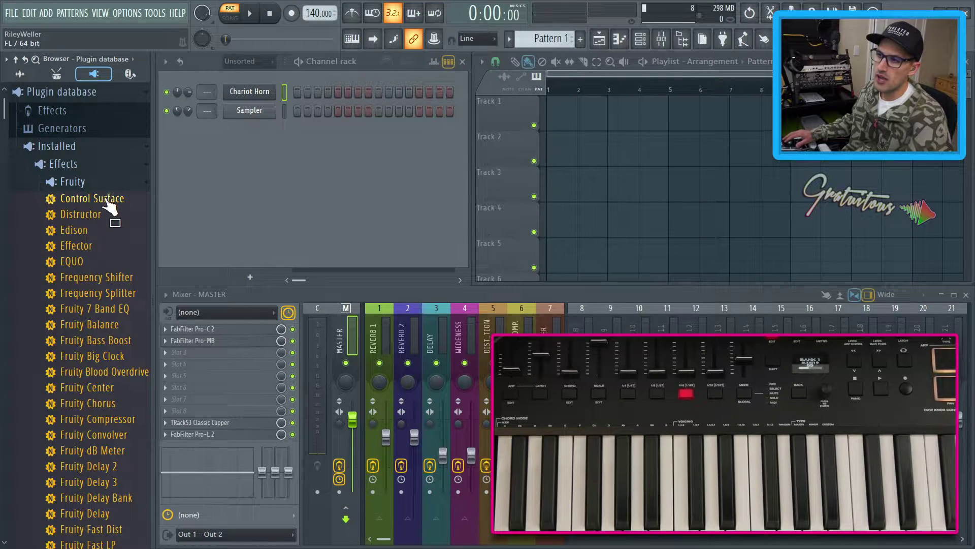
drag(121, 205, 224, 365)
drag(223, 359, 577, 319)
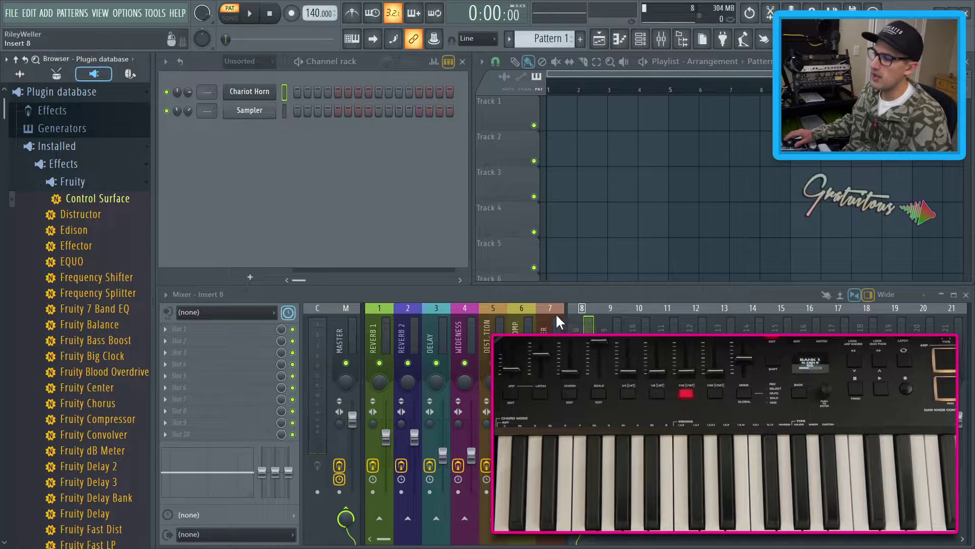
drag(322, 142, 309, 94)
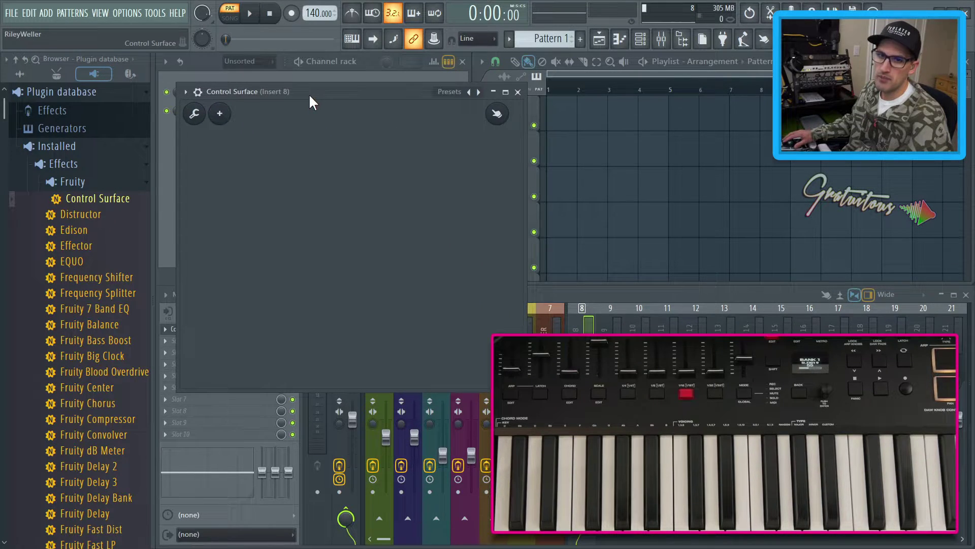
Step: Add a knob to the Control Surface and change its style to Bump Grey
click(226, 119)
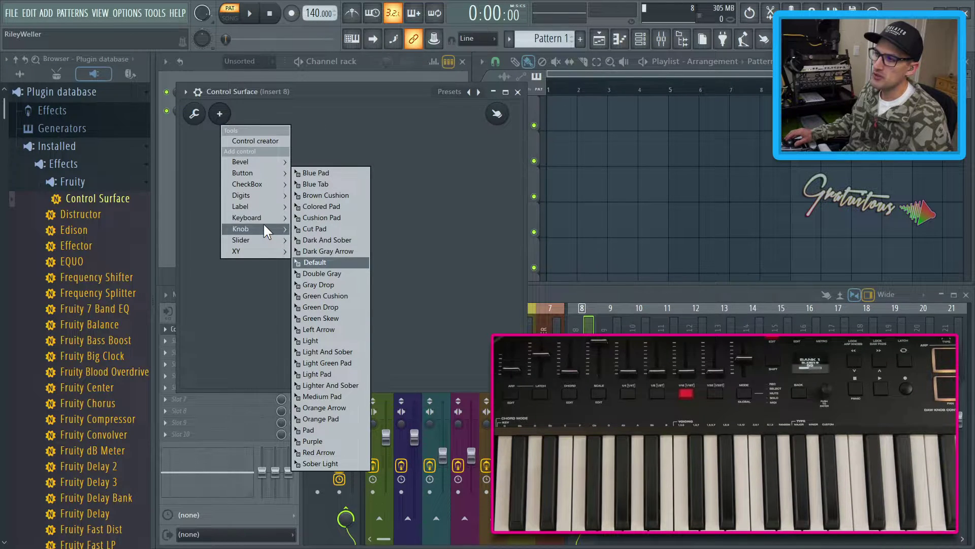
mouse_move(267, 229)
click(319, 235)
drag(344, 242, 242, 180)
right_click(248, 179)
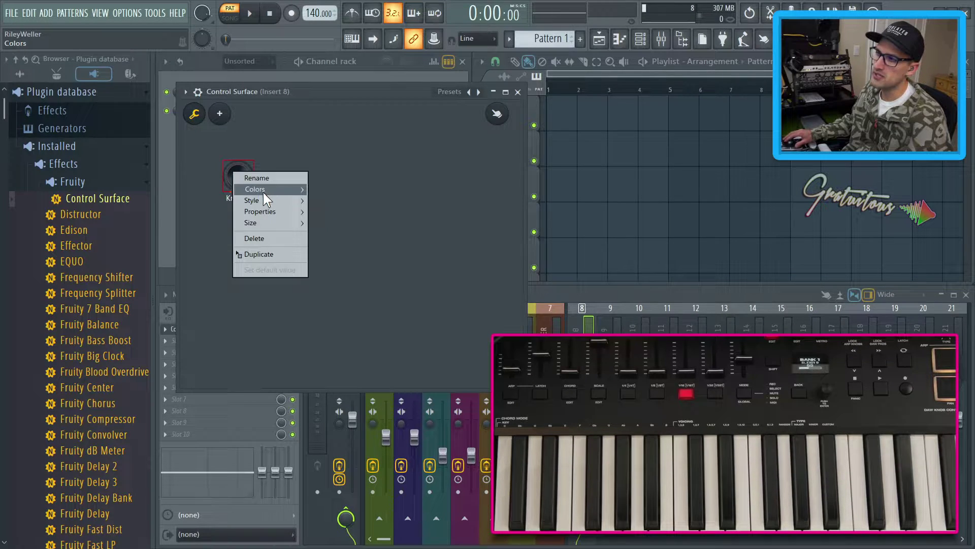
mouse_move(267, 200)
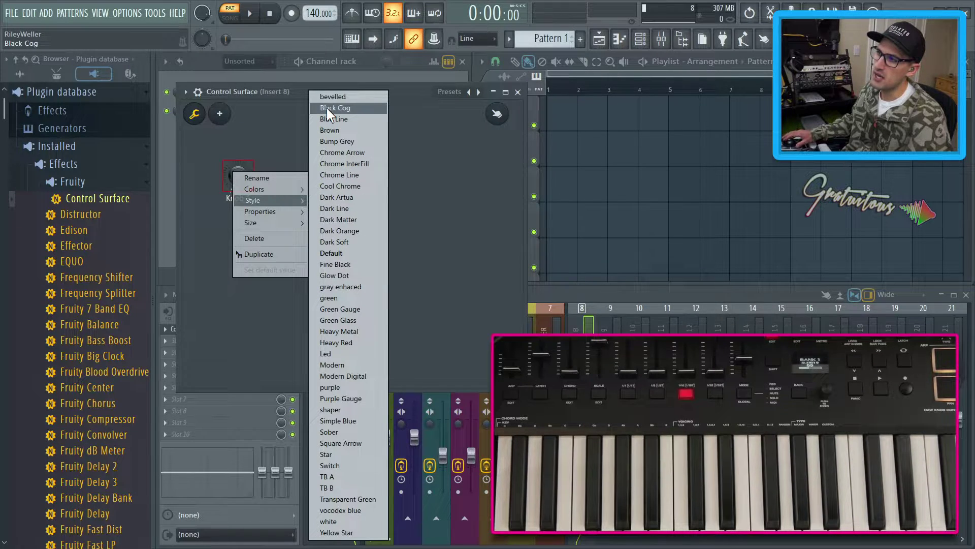
click(336, 142)
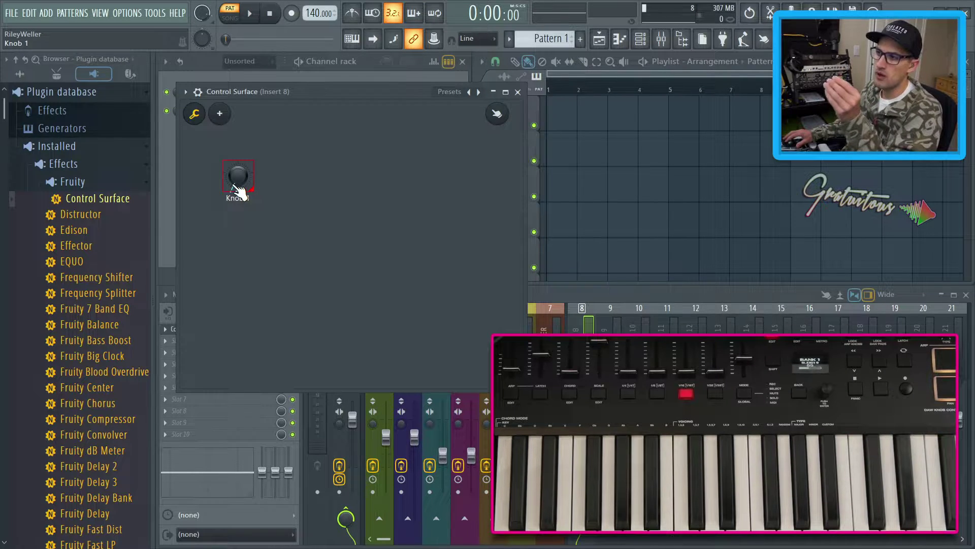
Step: Reposition Knob 1, enlarge it to several times its size, and leave the Control Surface's edit mode
mouse_move(239, 192)
mouse_down()
mouse_move(245, 171)
mouse_move(232, 200)
mouse_move(231, 181)
mouse_up()
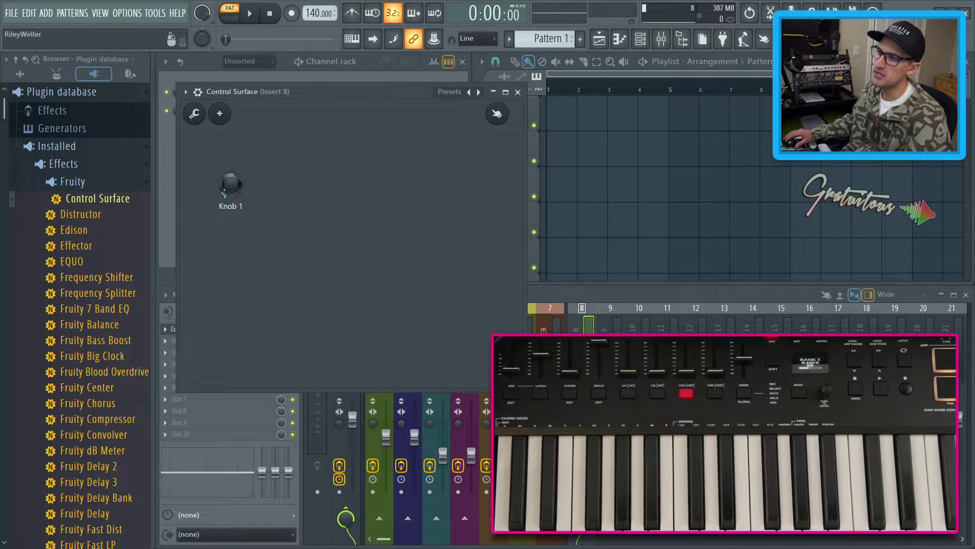
click(194, 114)
click(233, 186)
drag(246, 199, 323, 280)
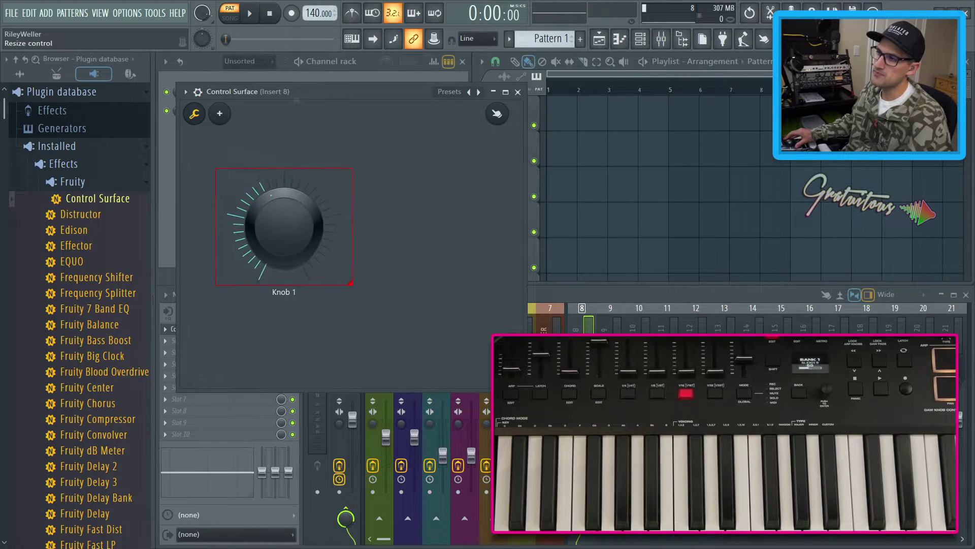
click(194, 113)
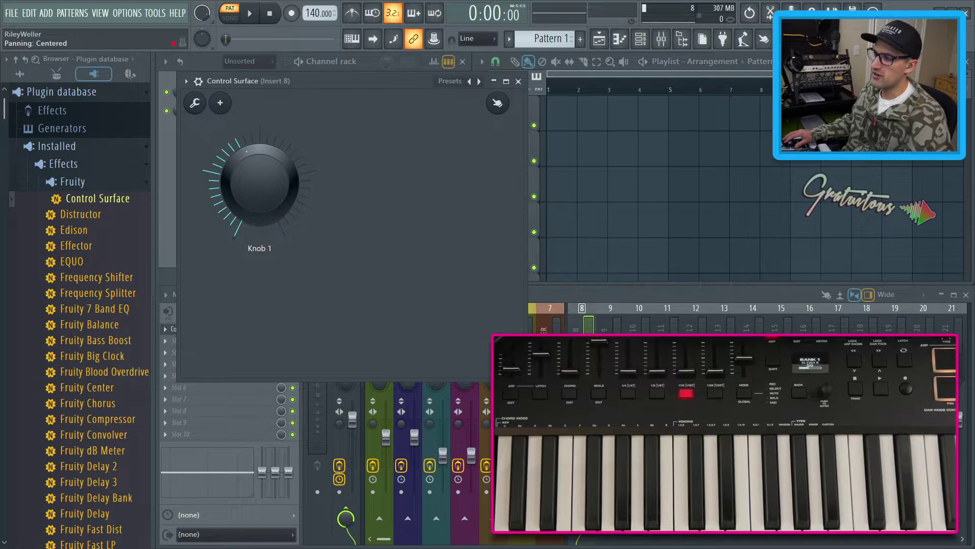
Step: Shrink the Control Surface window, move it clear of the channel rack, and check Knob 1's remote control options
drag(526, 379, 483, 332)
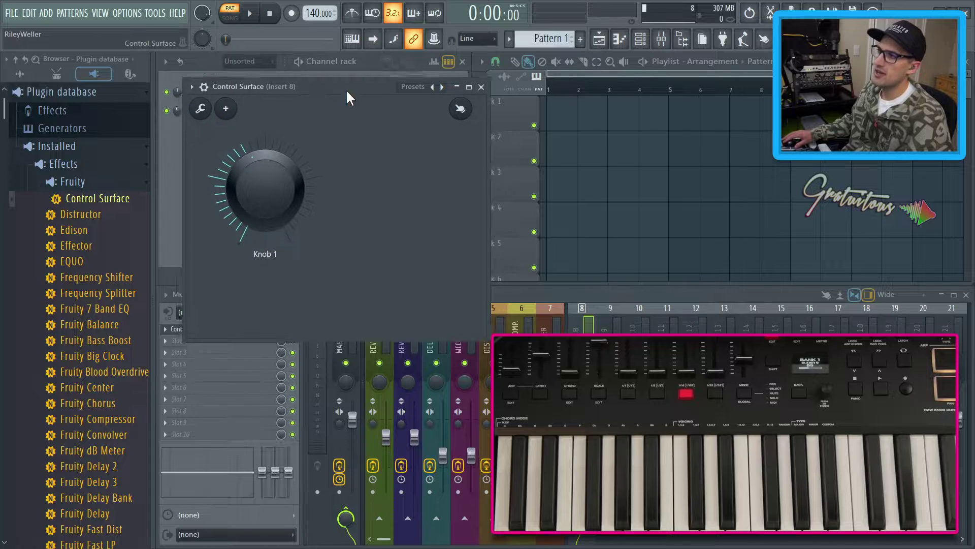
drag(338, 84, 442, 122)
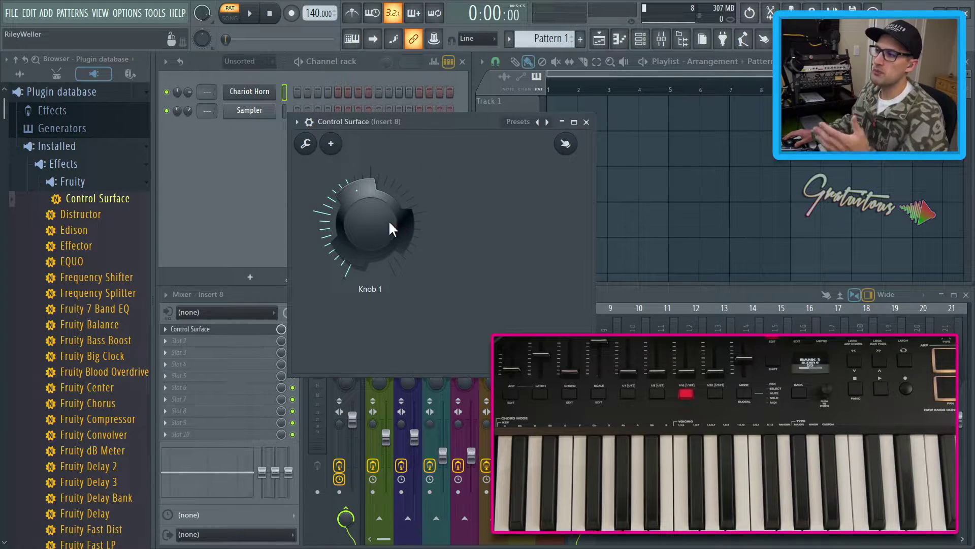
right_click(372, 225)
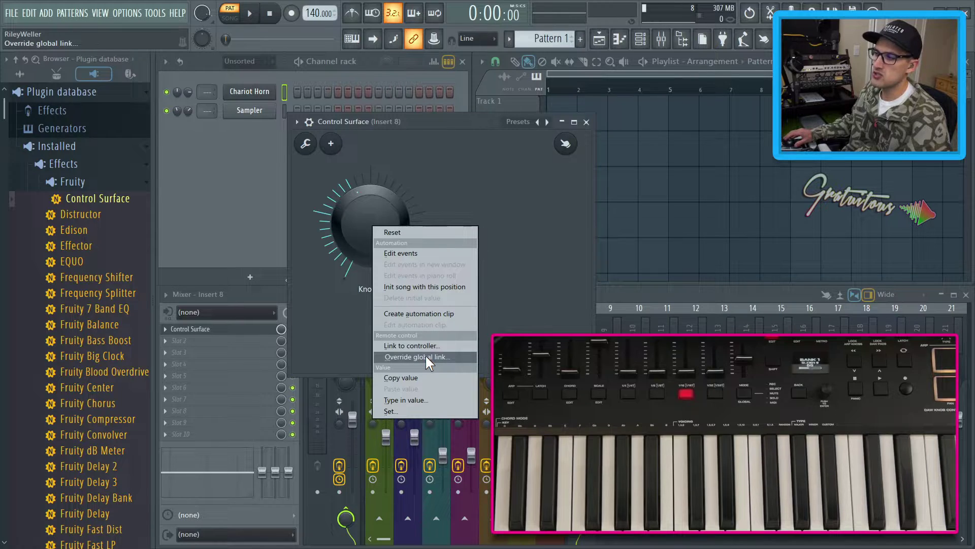
click(422, 171)
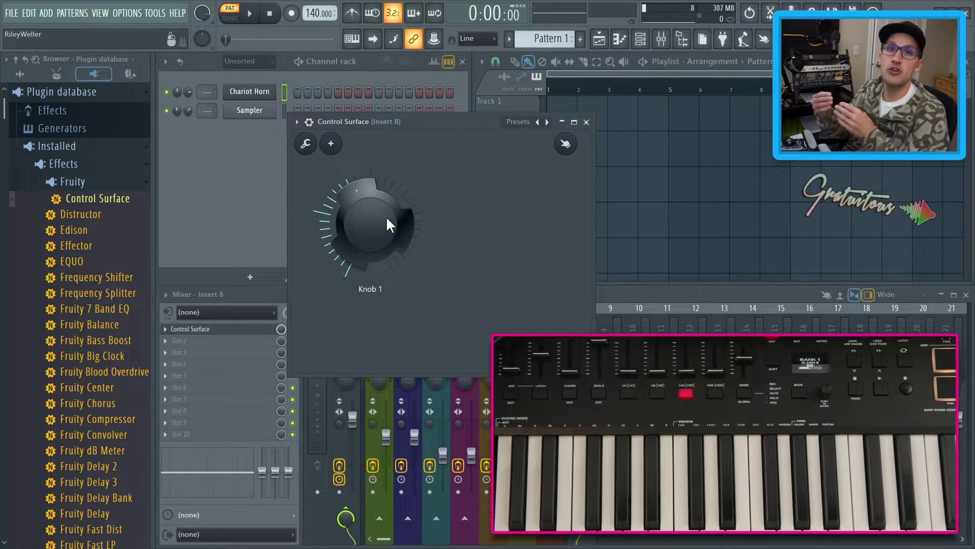
click(268, 92)
right_click(533, 146)
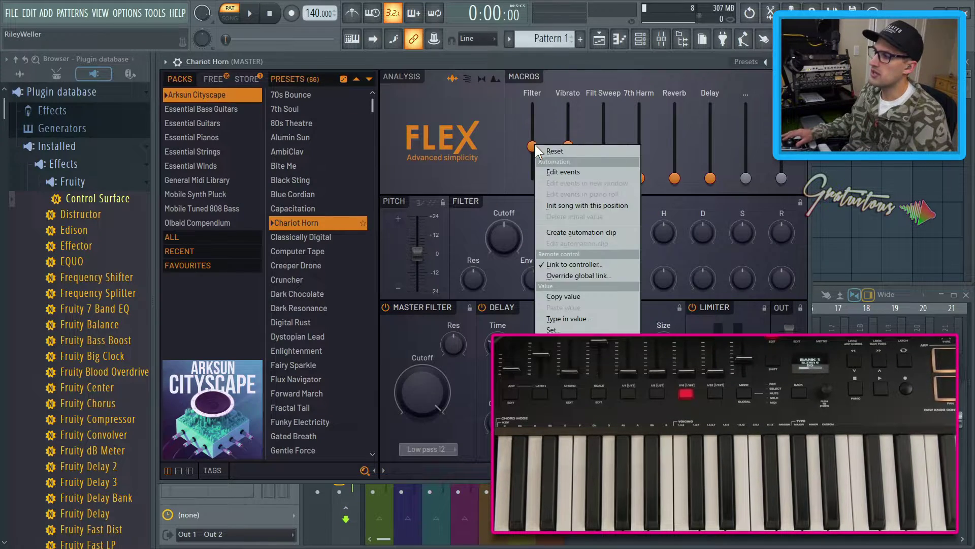
click(581, 263)
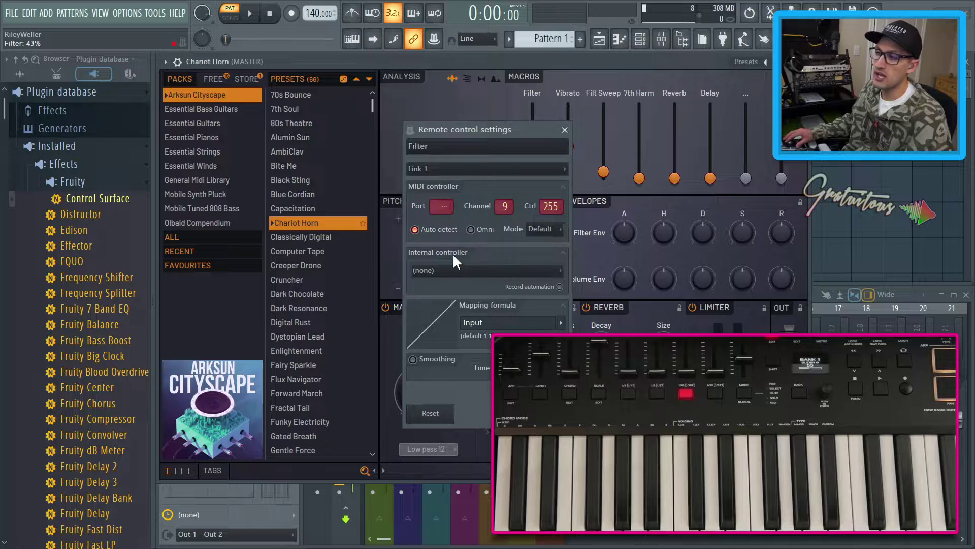
click(460, 270)
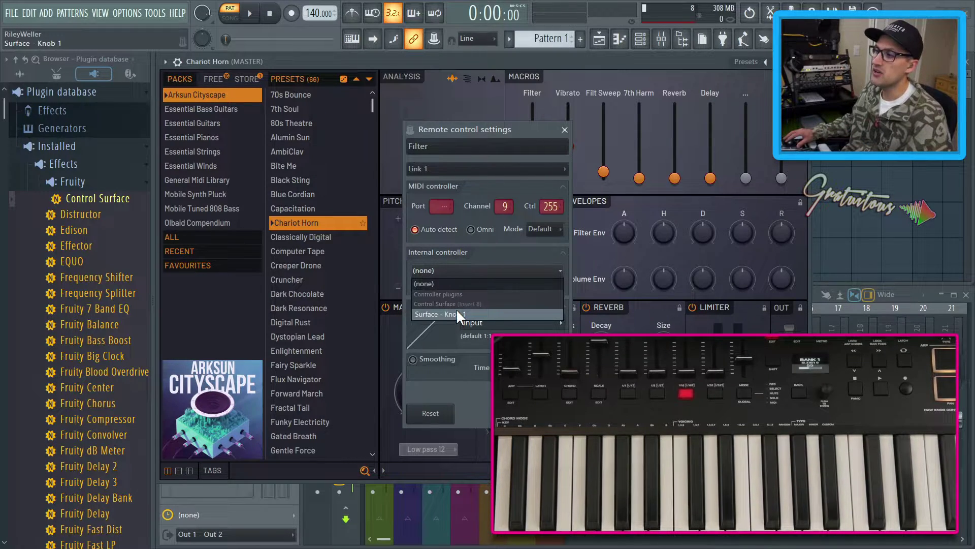
drag(536, 131, 464, 121)
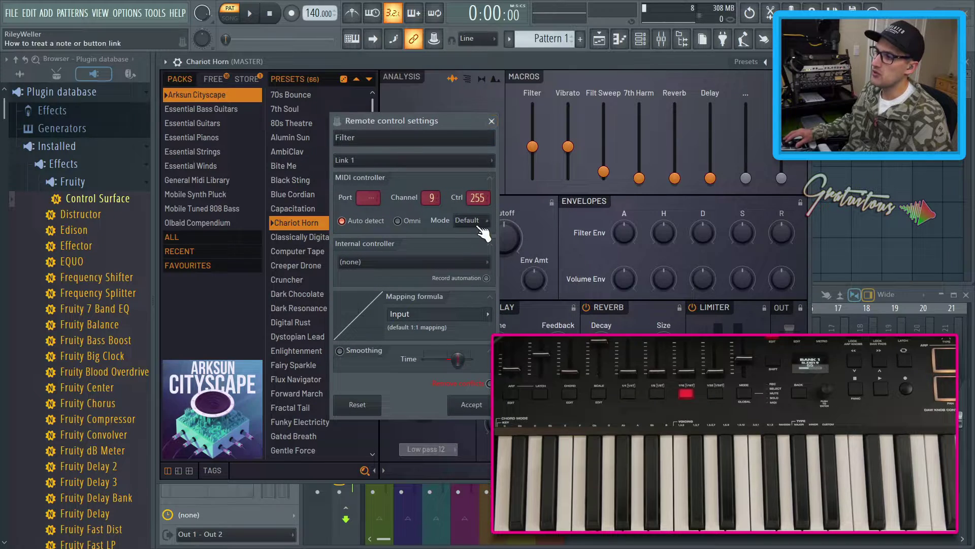
click(493, 122)
Step: Link the Chariot Horn's Filter macro to the internal controller Surface - Knob 1, and close the Control Surface
right_click(532, 147)
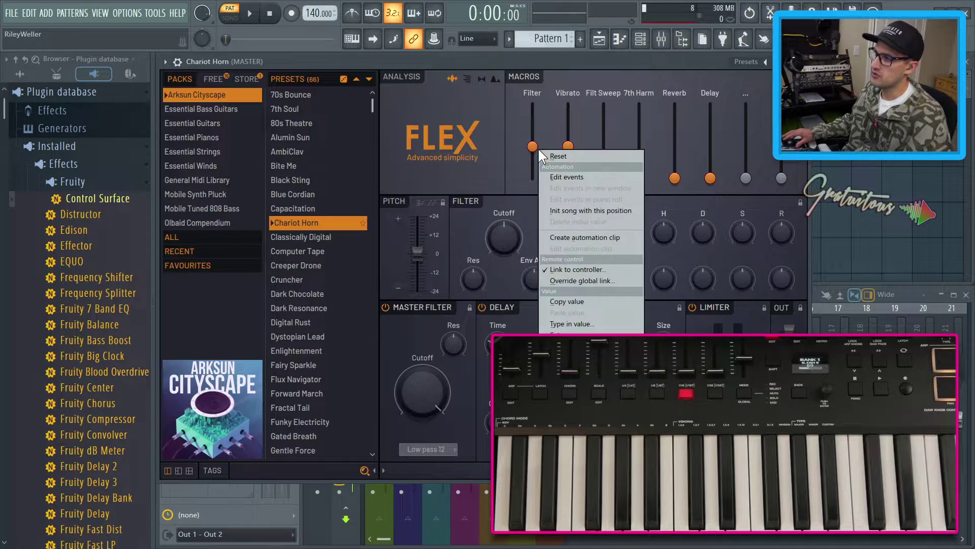
click(578, 270)
drag(447, 131, 326, 92)
click(355, 235)
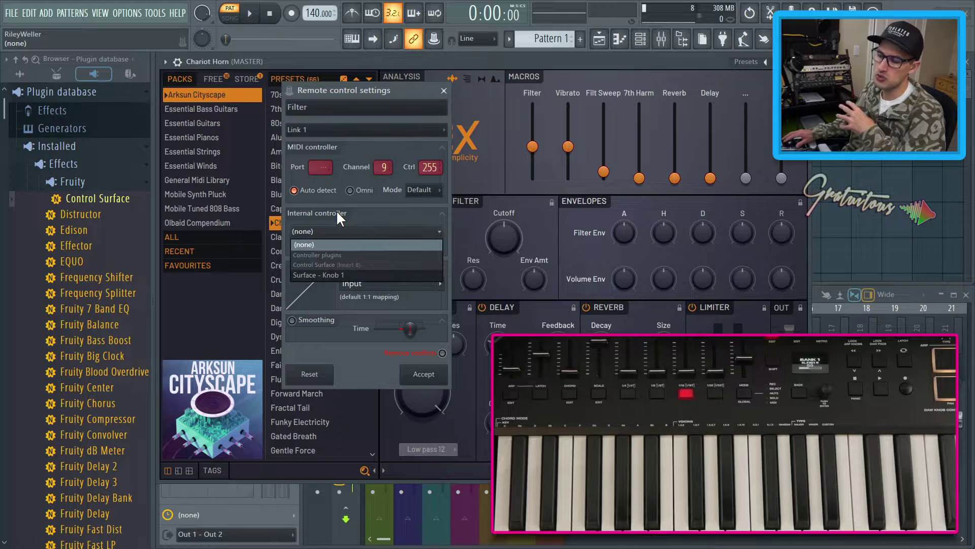
click(355, 275)
key(Return)
key(Escape)
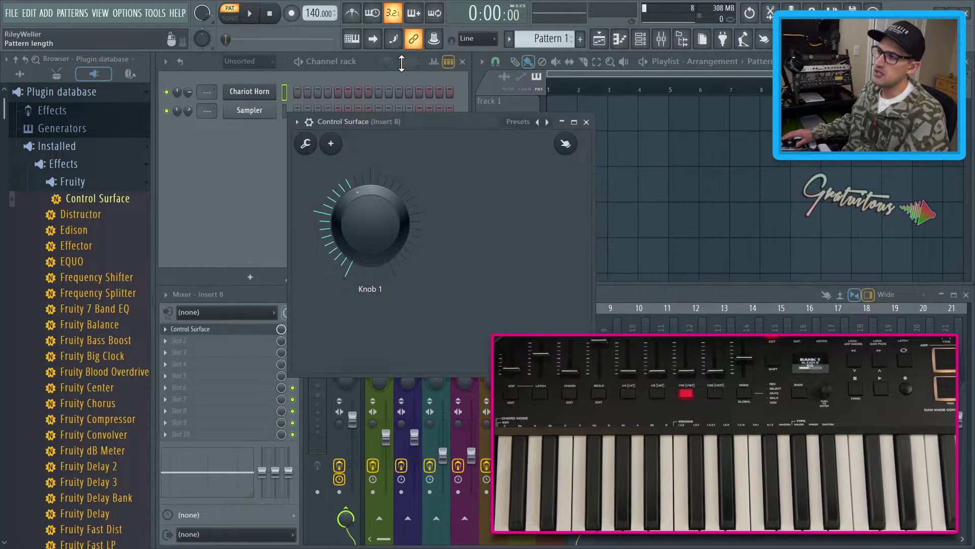
key(Escape)
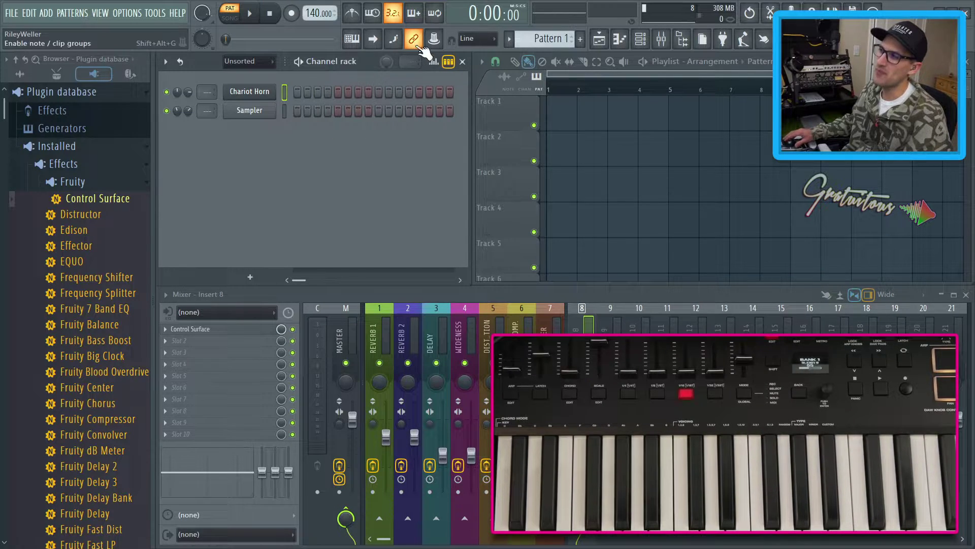
Step: Turn on Multilink to controllers and move the Chariot Horn's Filter, Vibrato and Filt Sweep macros to link them
click(434, 38)
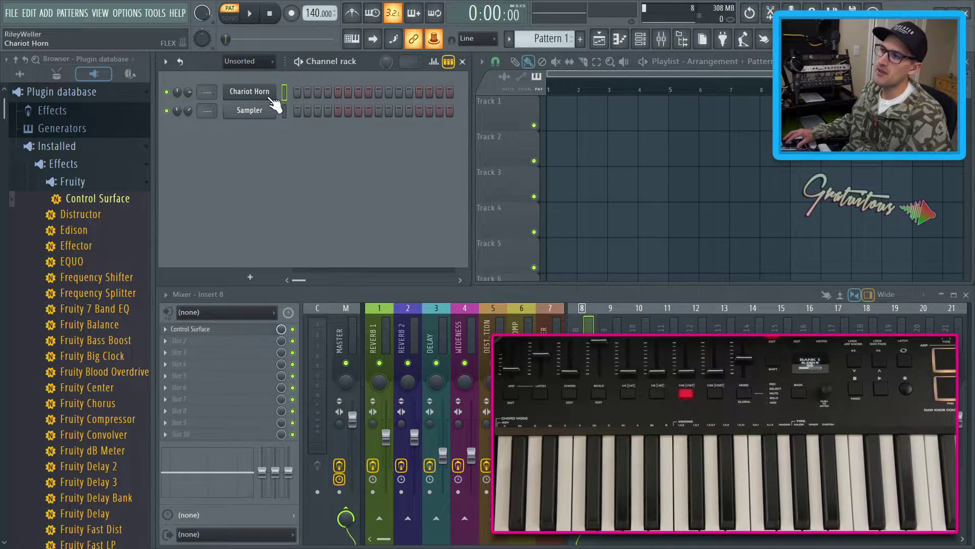
click(250, 91)
drag(533, 146, 568, 137)
drag(604, 172, 605, 162)
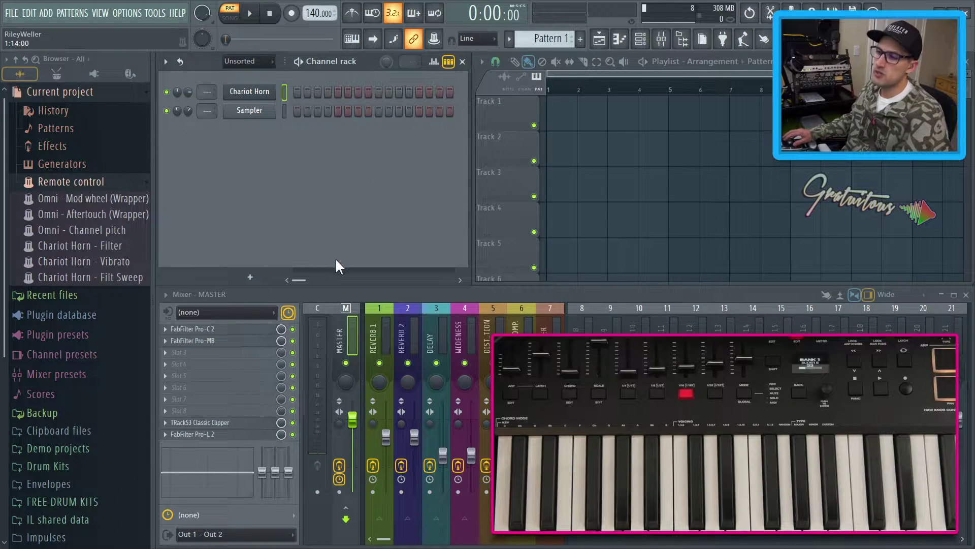
Step: Open FabFilter Pro-C 2 from the master mixer track, collapse its display and reposition its window
click(254, 329)
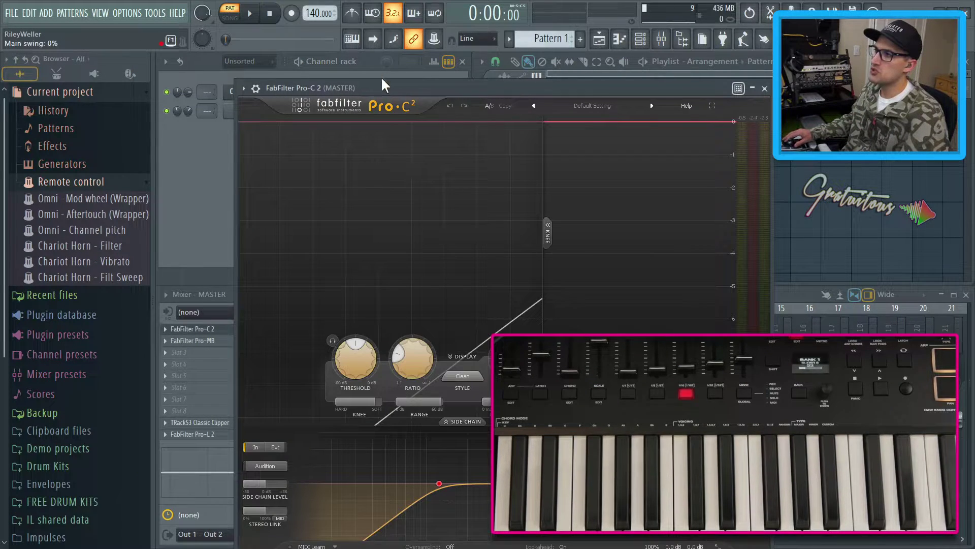
click(465, 357)
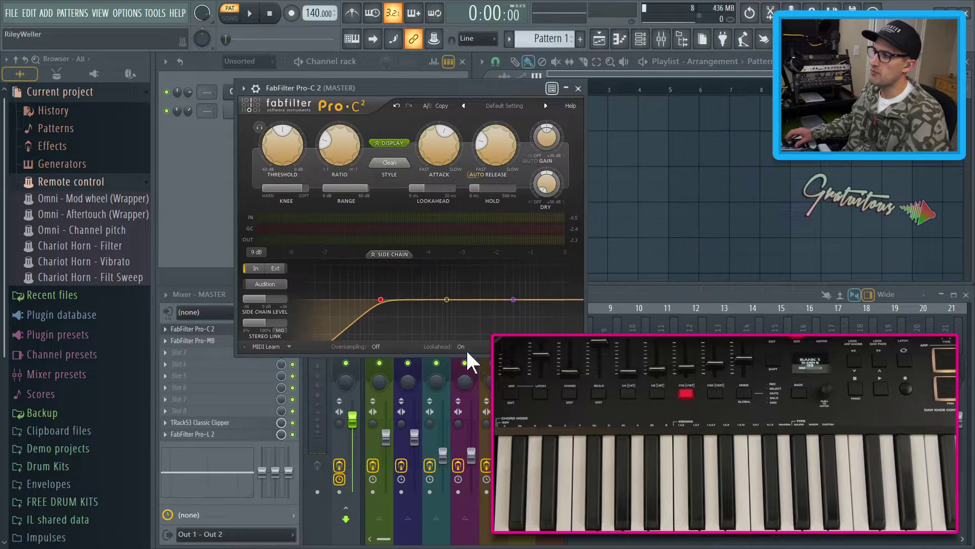
drag(431, 86, 354, 59)
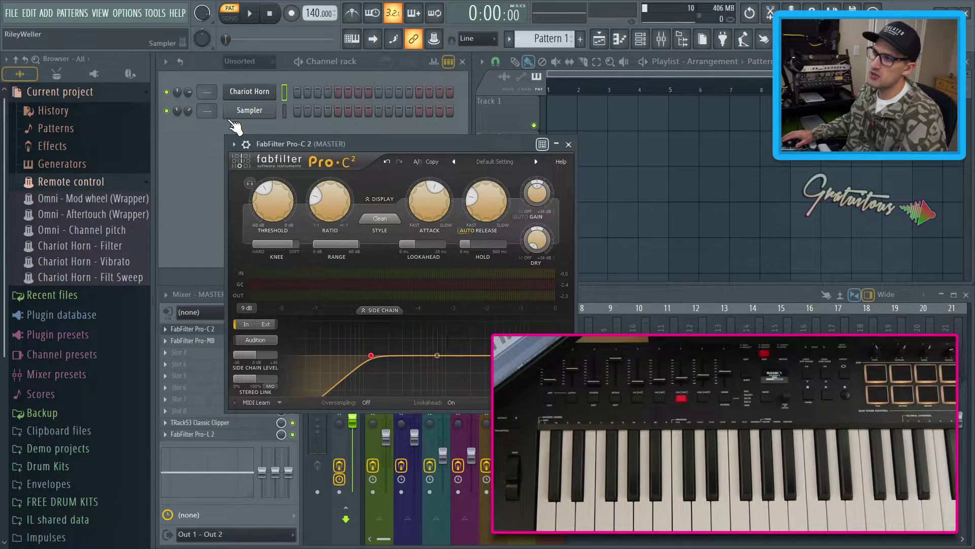
Step: Insert a Nexus instrument channel above the Sampler channel and close its plugin window
right_click(275, 111)
mouse_move(297, 203)
mouse_move(420, 249)
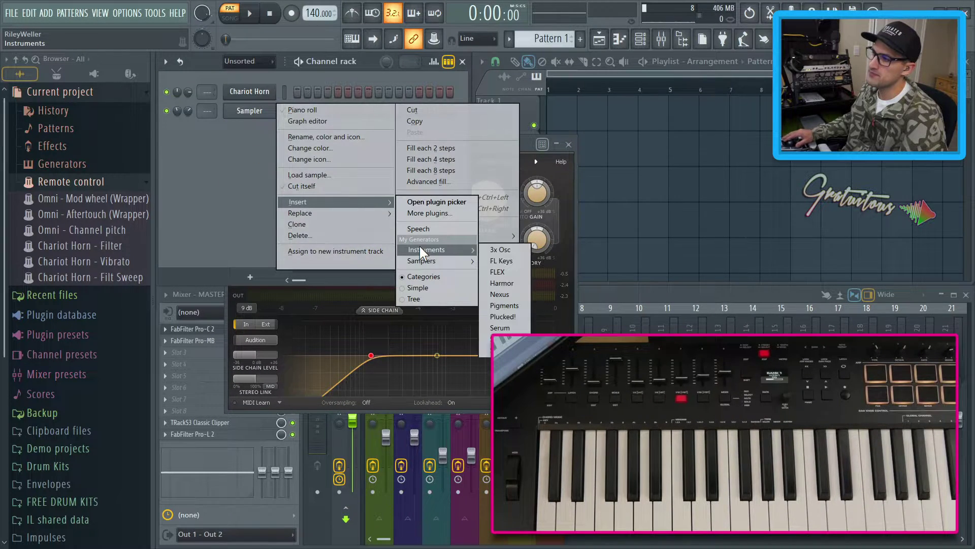
click(502, 293)
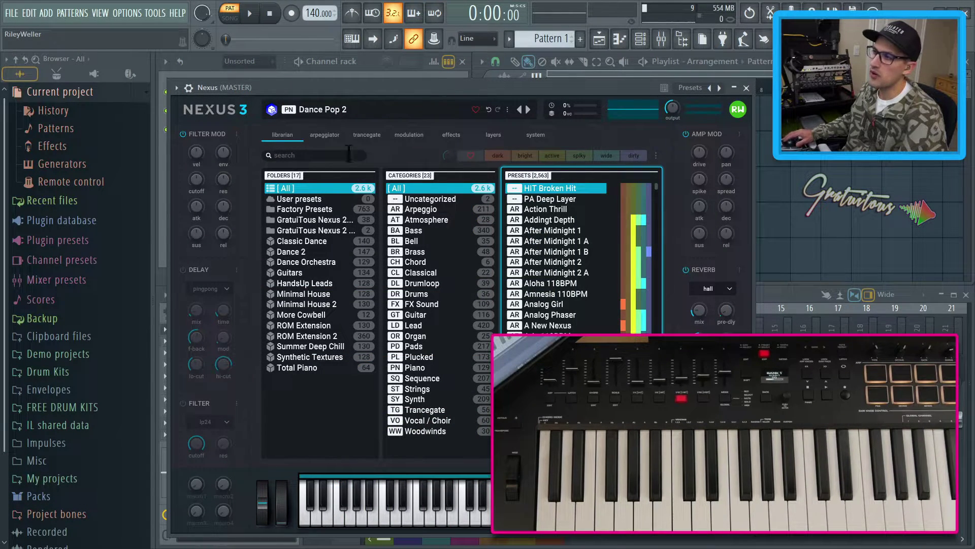
key(Escape)
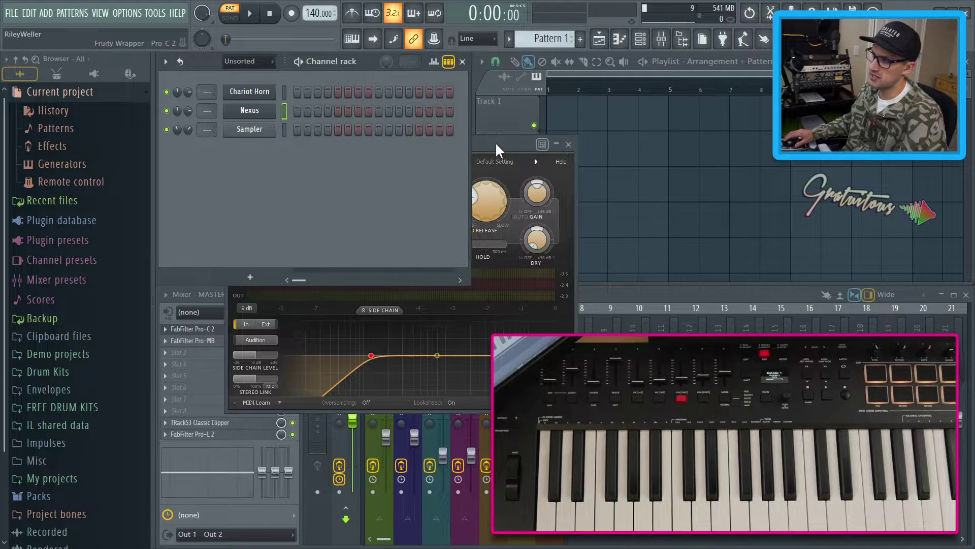
Step: Check the remote control options of Pro-C 2's Ratio knob and switch on Multilink to controllers
drag(495, 142, 453, 90)
right_click(294, 141)
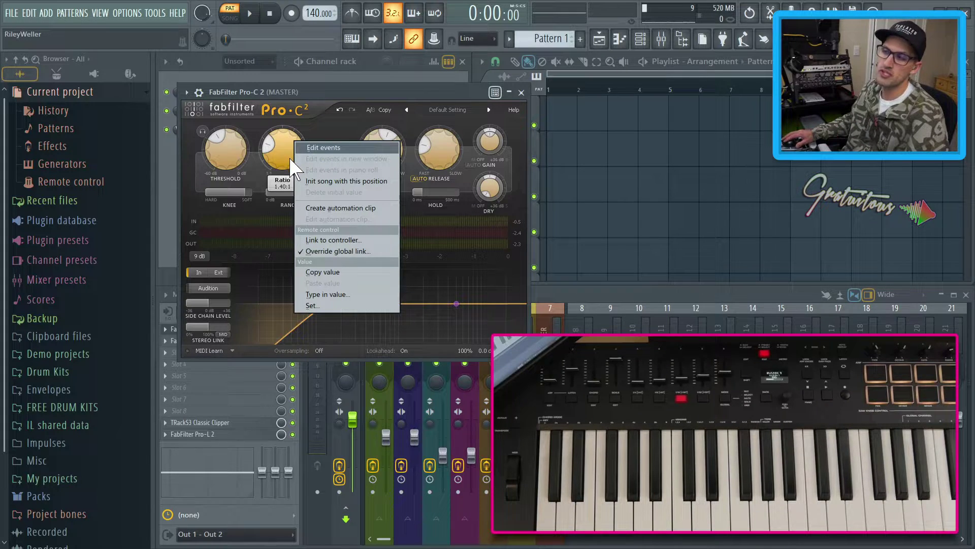
click(328, 95)
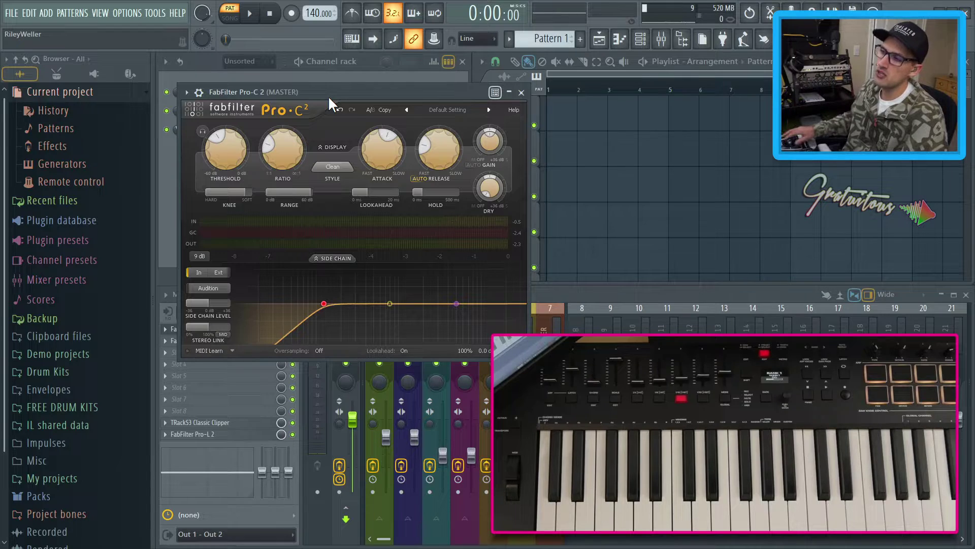
click(435, 41)
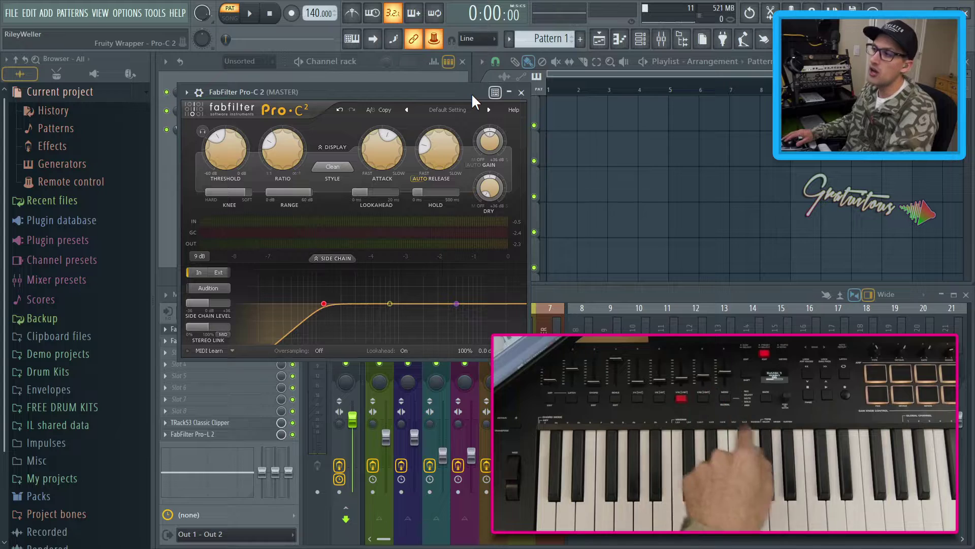
right_click(448, 47)
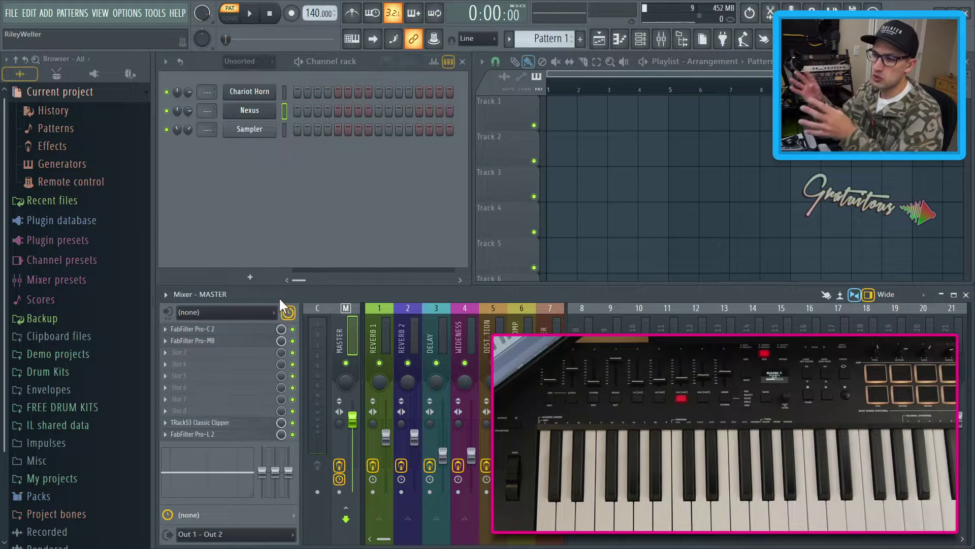
Step: Reopen FabFilter Pro-C 2 on the master track, reposition its window and adjust the Threshold knob
click(244, 330)
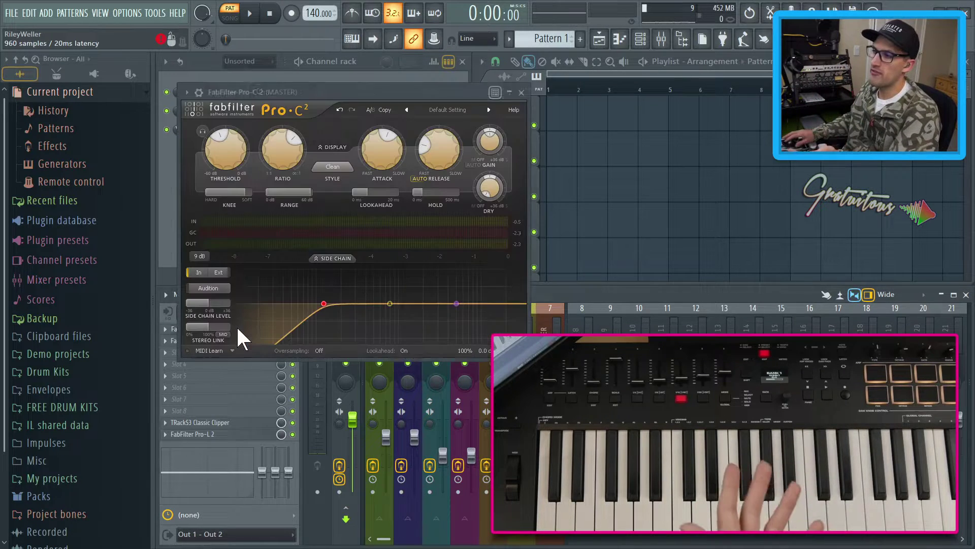
drag(209, 89, 187, 58)
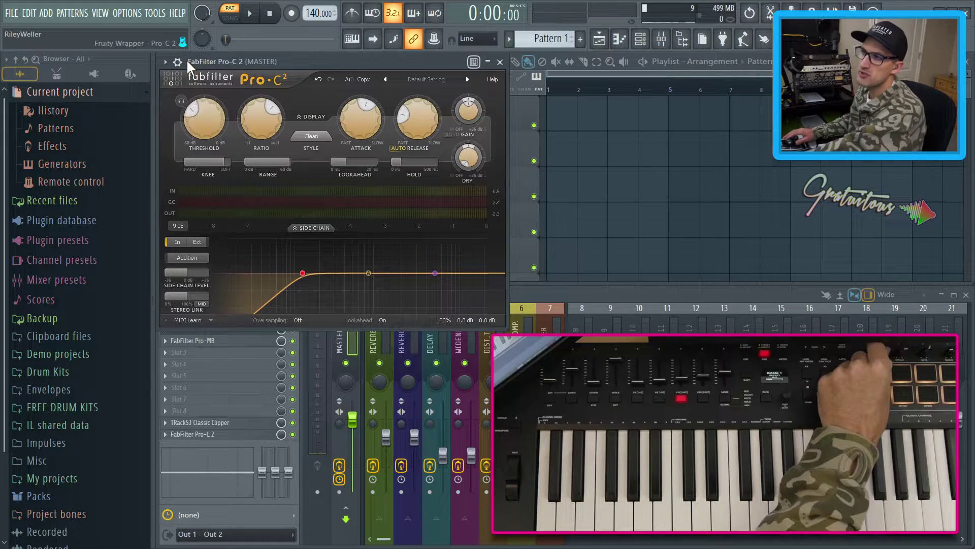
drag(212, 124, 210, 133)
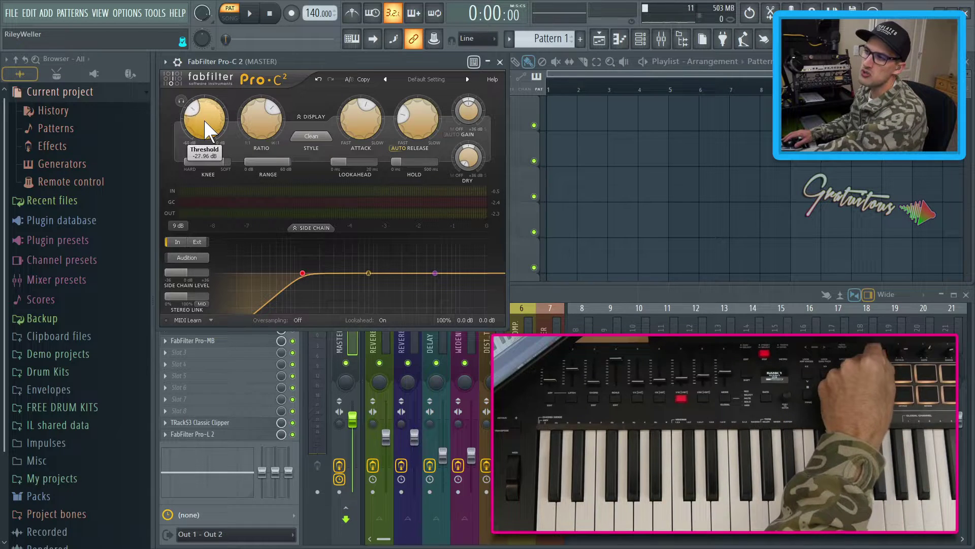
Step: Examine the Threshold knob's global link settings, including its mapping formula and smoothing, and close them unchanged
right_click(205, 122)
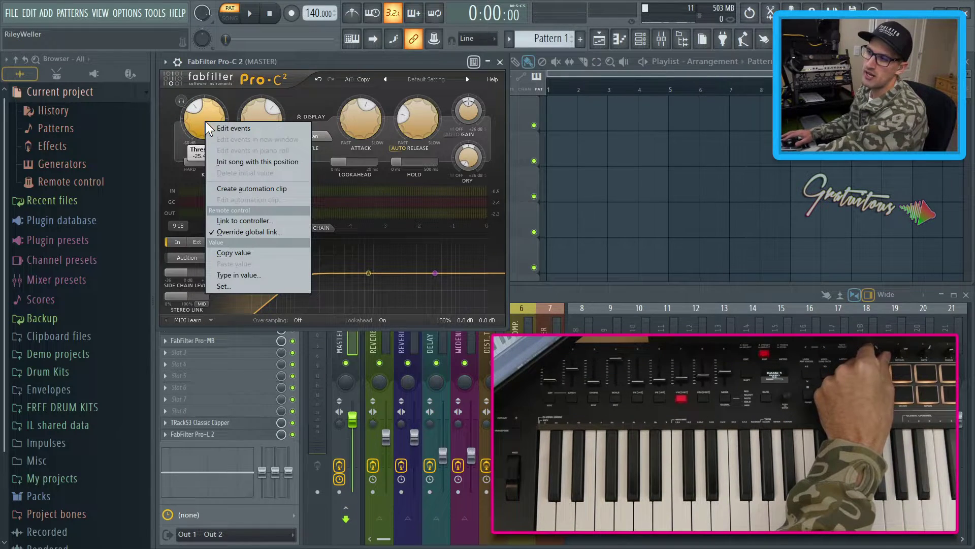
click(240, 224)
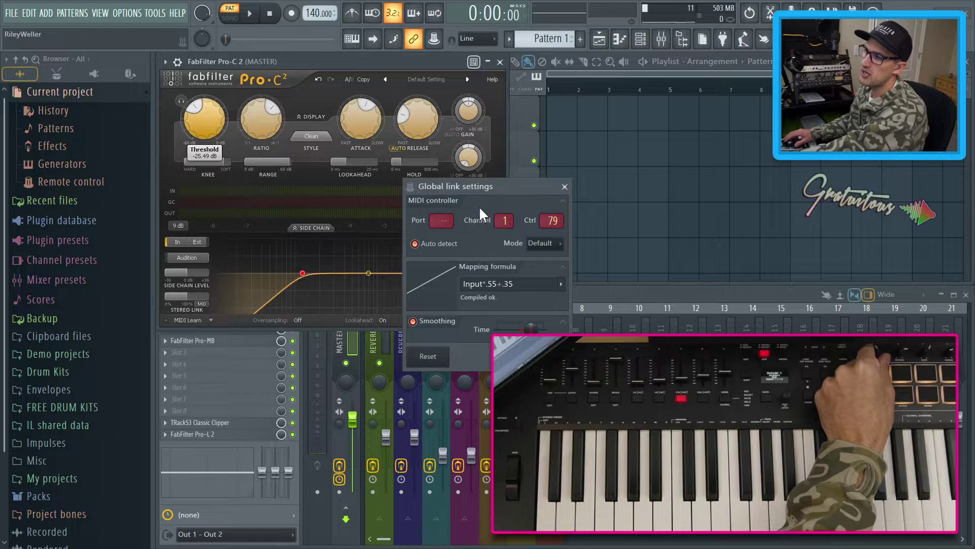
drag(479, 182, 279, 123)
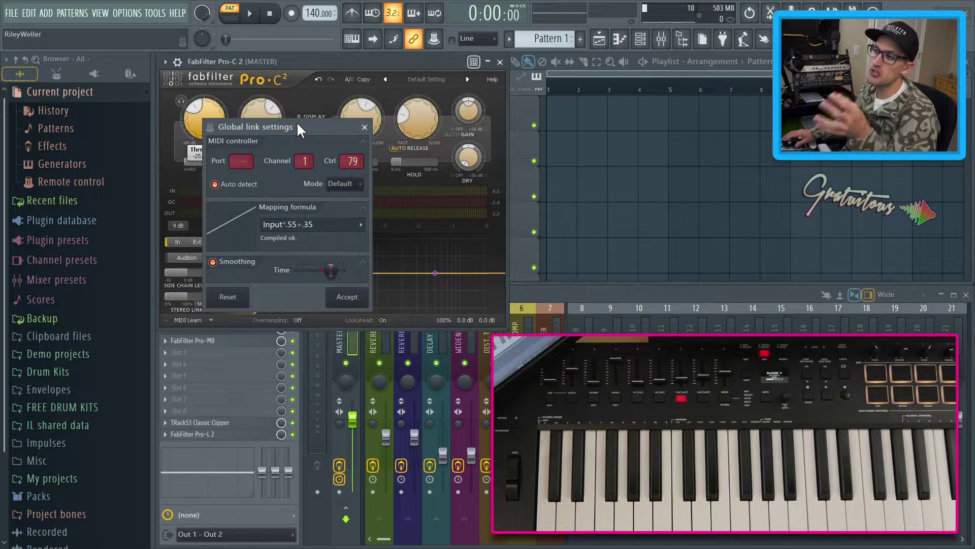
drag(298, 122, 320, 127)
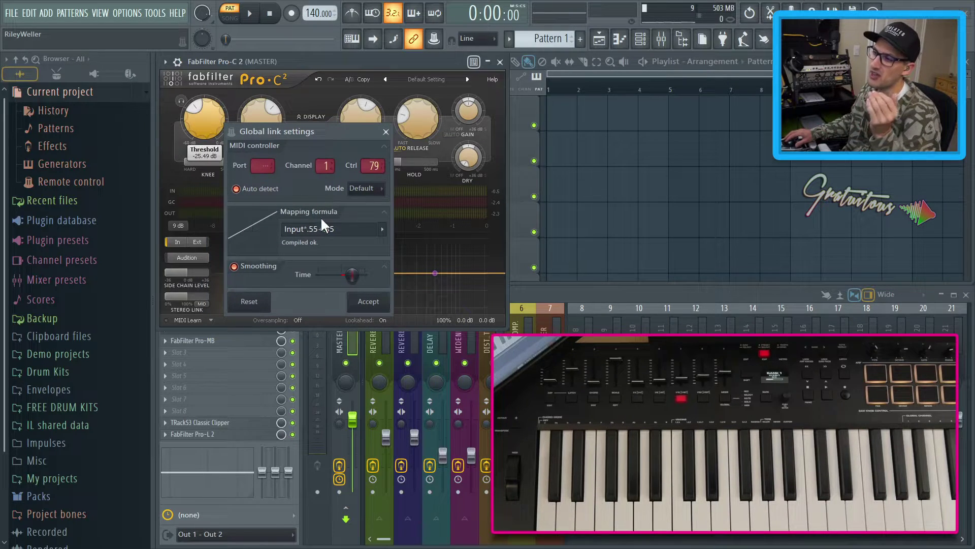
key(Escape)
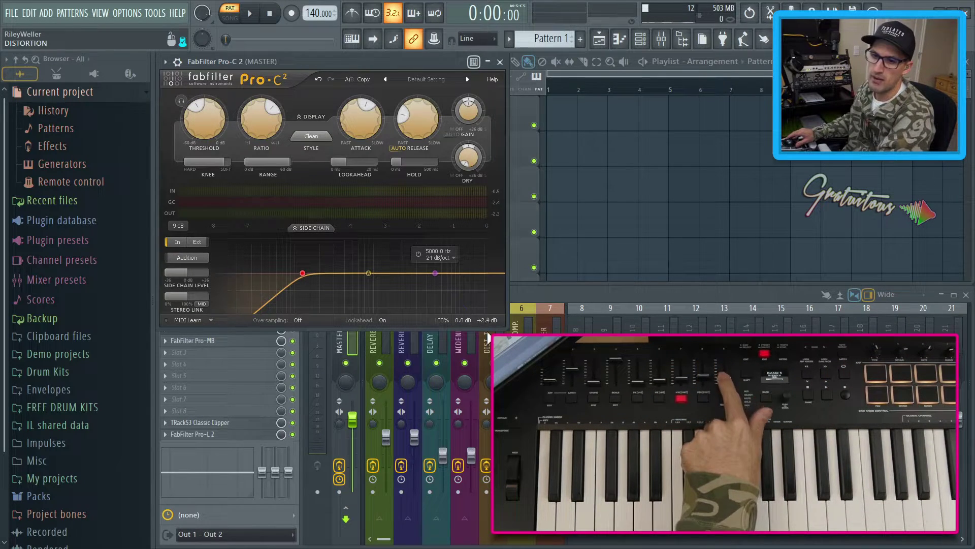
Step: Open Pro-C 2 on the master track and play the song while adjusting the compressor, setting its style to Pumping
mouse_move(487, 325)
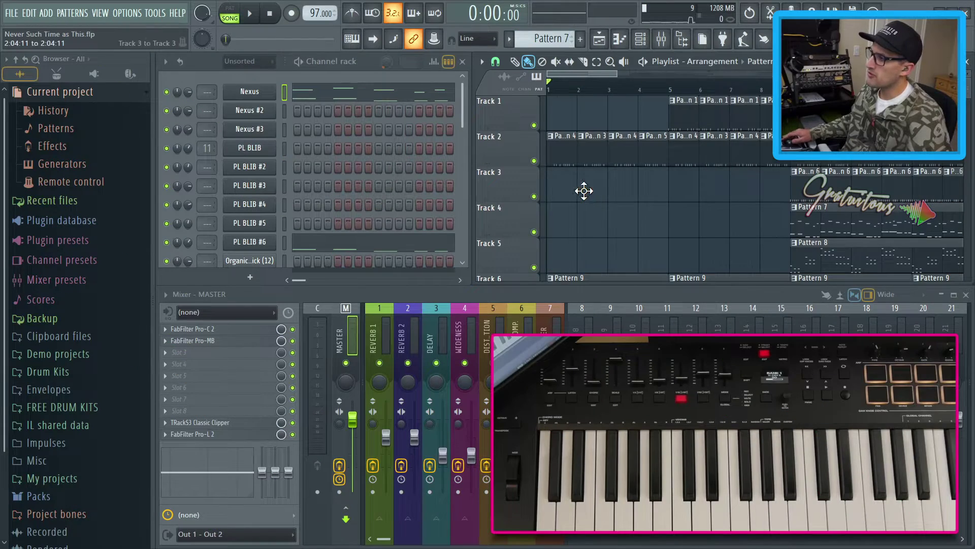
scroll(584, 191, down, 3)
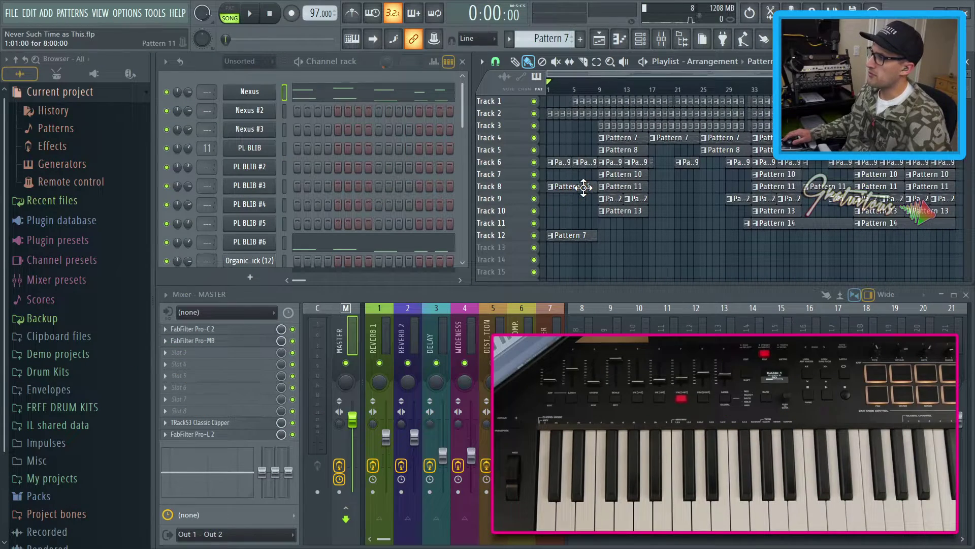
click(254, 327)
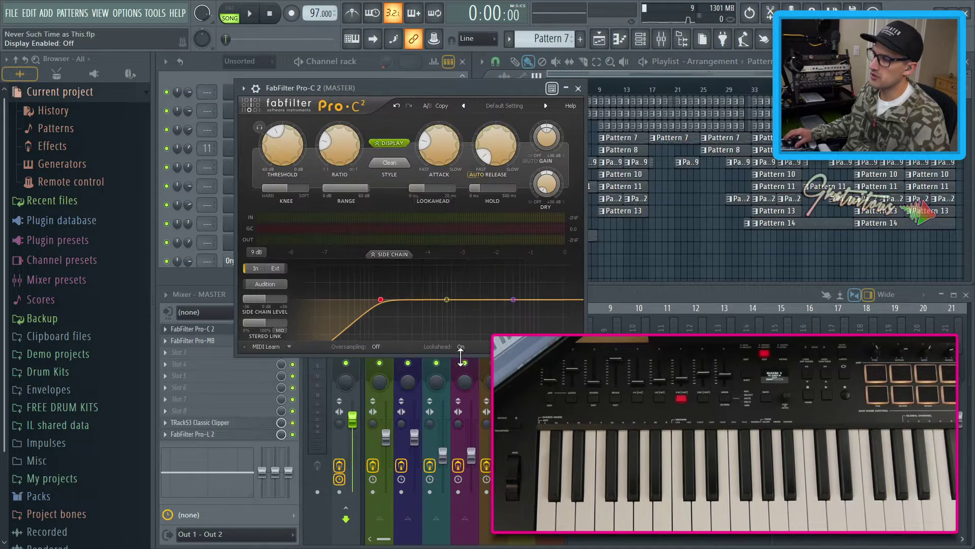
drag(404, 91, 328, 70)
key(space)
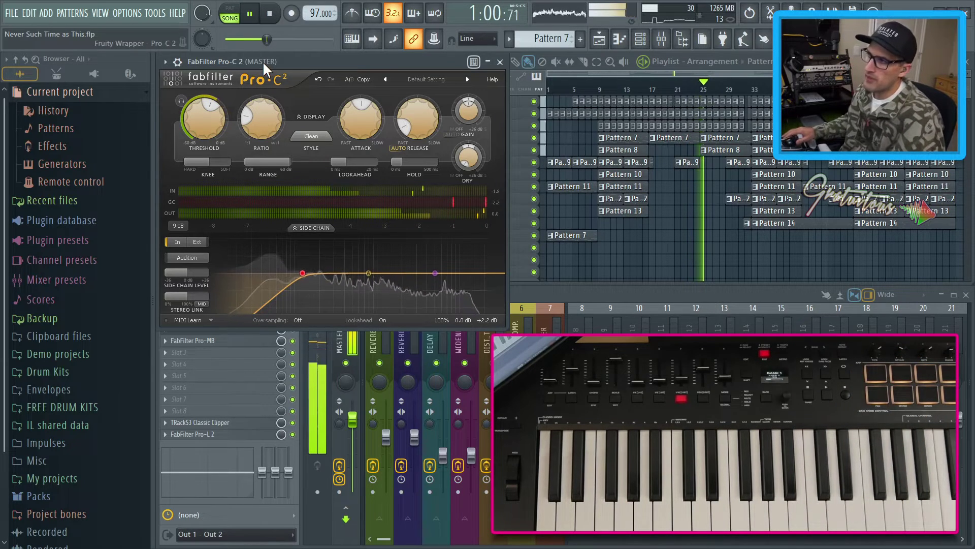
key(space)
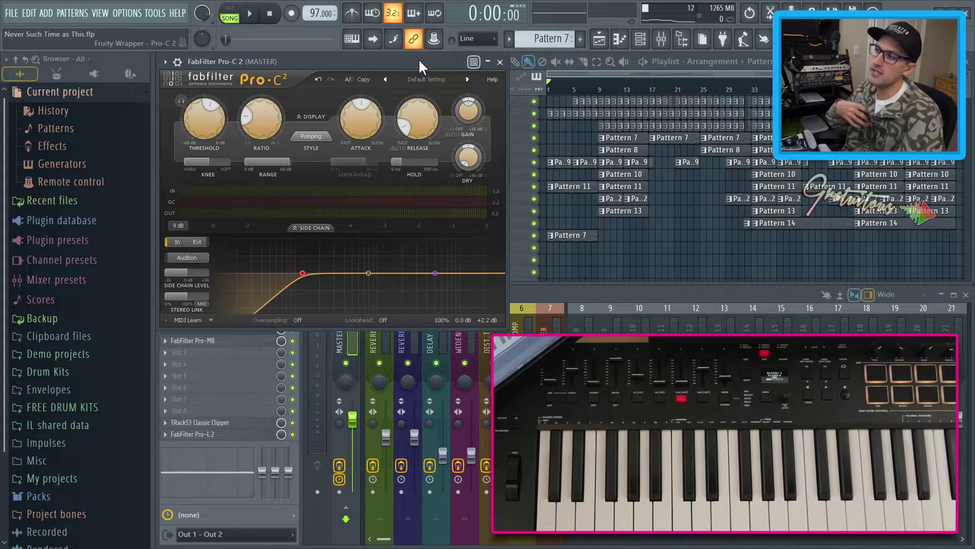
Step: Close Pro-C 2 and use Multilink to controllers to link the Nexus and Nexus #2 channel volumes to the MIDI keyboard
key(Escape)
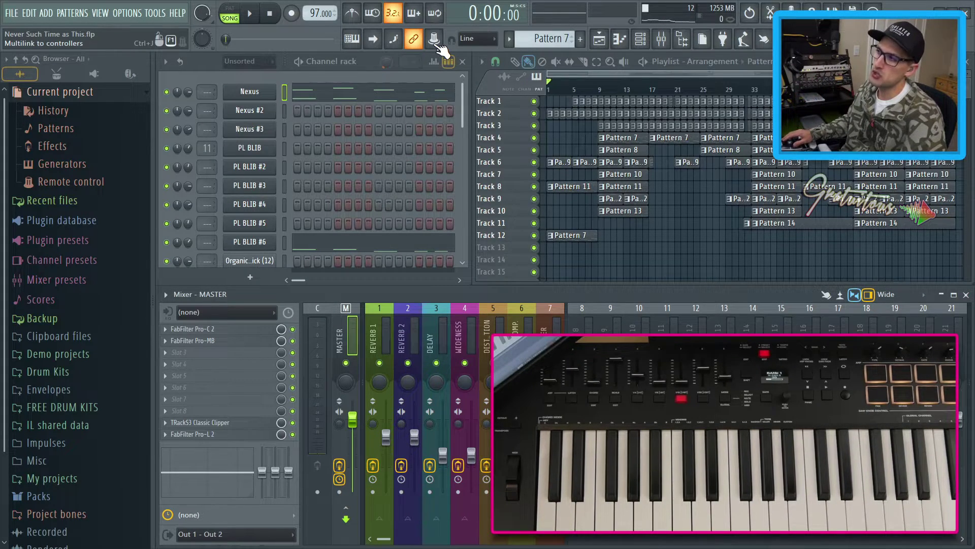
click(434, 38)
click(189, 95)
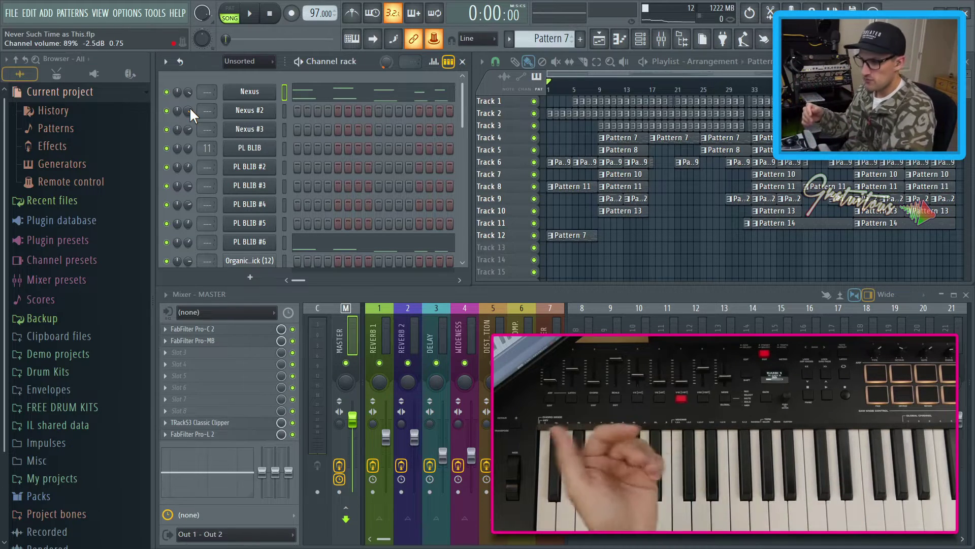
right_click(190, 108)
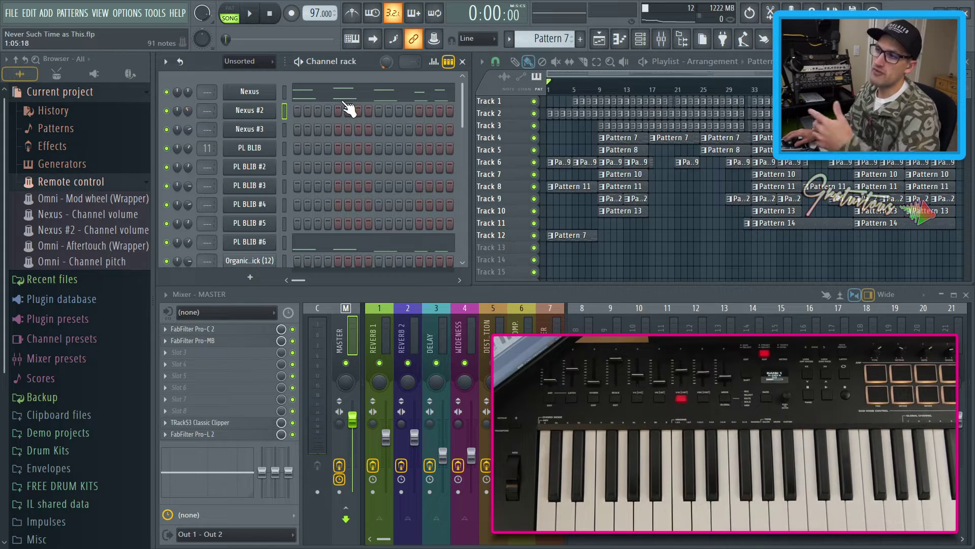
Step: Examine the controller link settings of the Nexus channel volume and close them unchanged
right_click(187, 87)
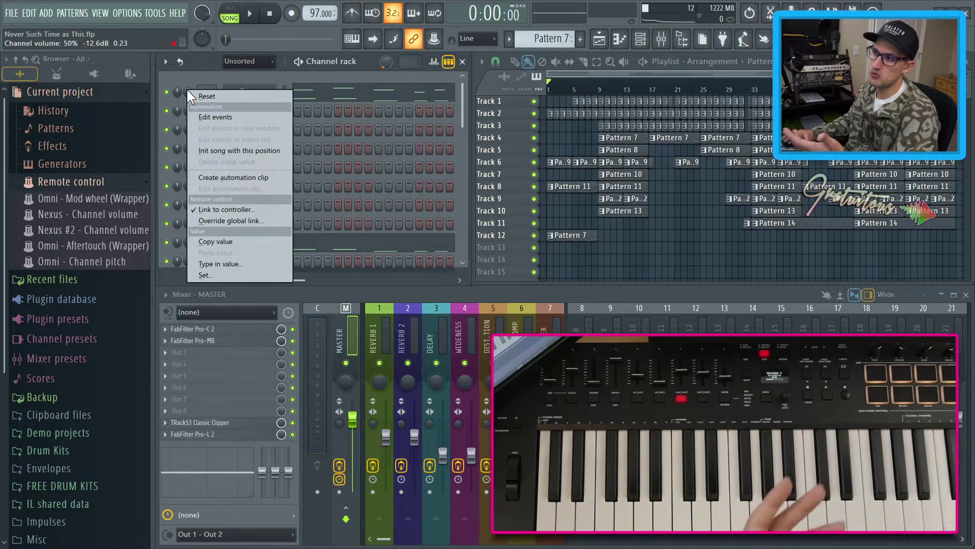
click(228, 205)
drag(452, 154, 288, 100)
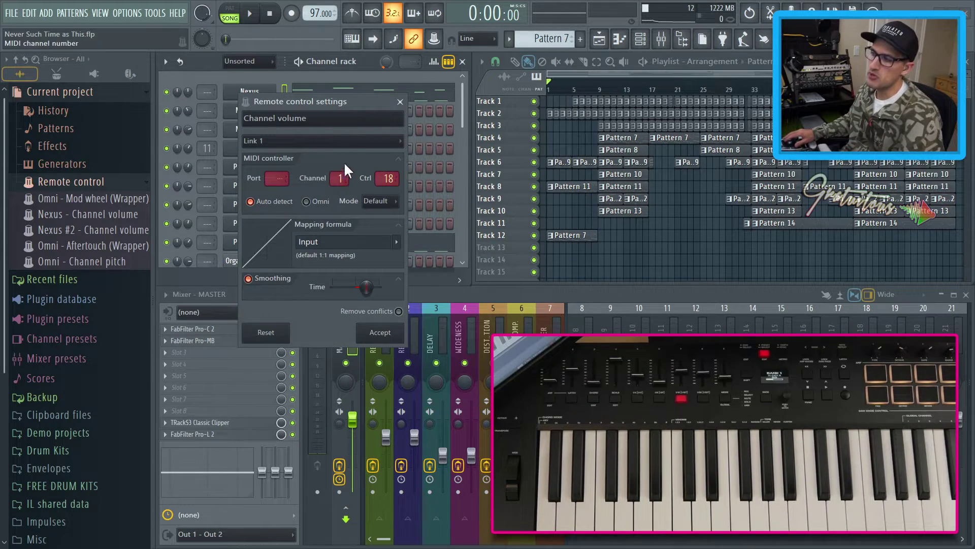
click(401, 101)
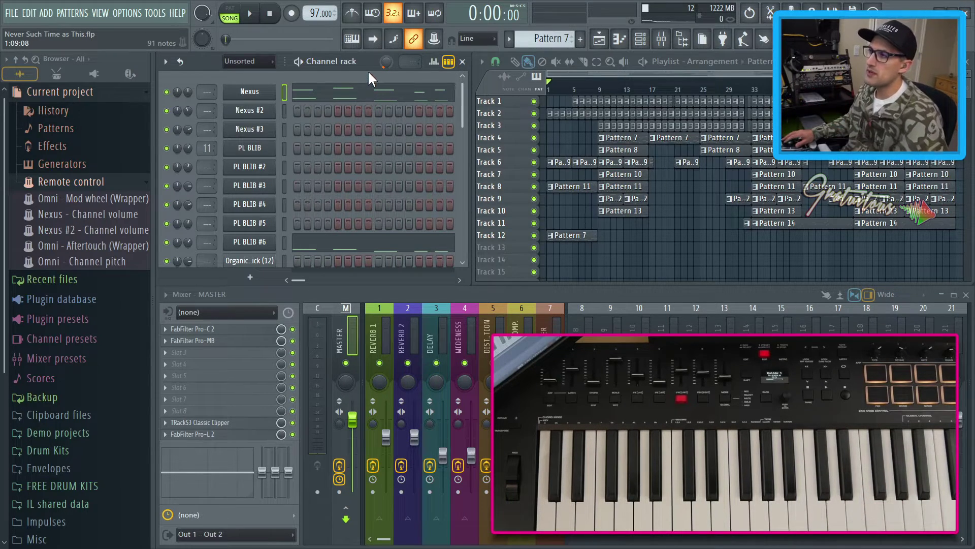
Step: Multilink the Nexus and Nexus #2 channel volumes through the remote control settings, assigning the second volume to Ctrl 19 on channel 1
click(434, 41)
drag(188, 93, 189, 108)
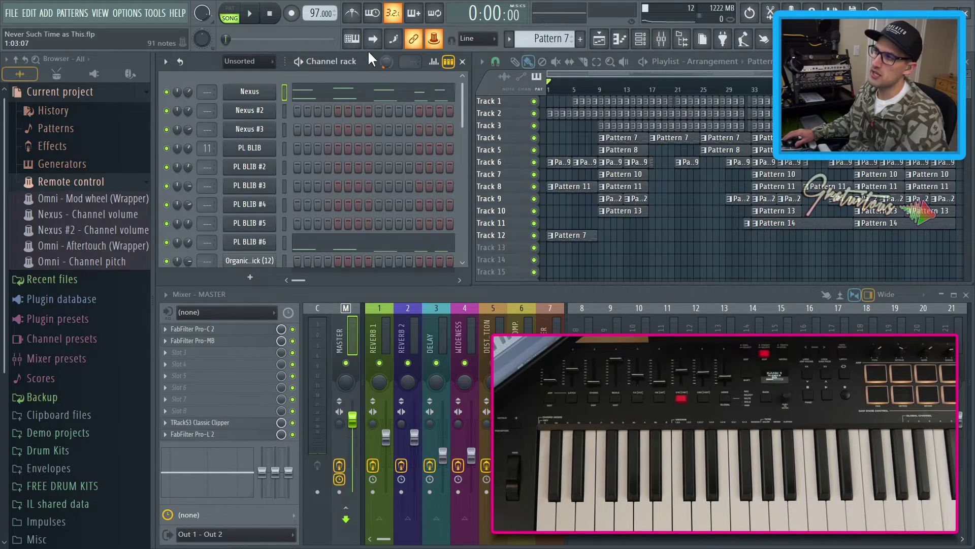
click(434, 40)
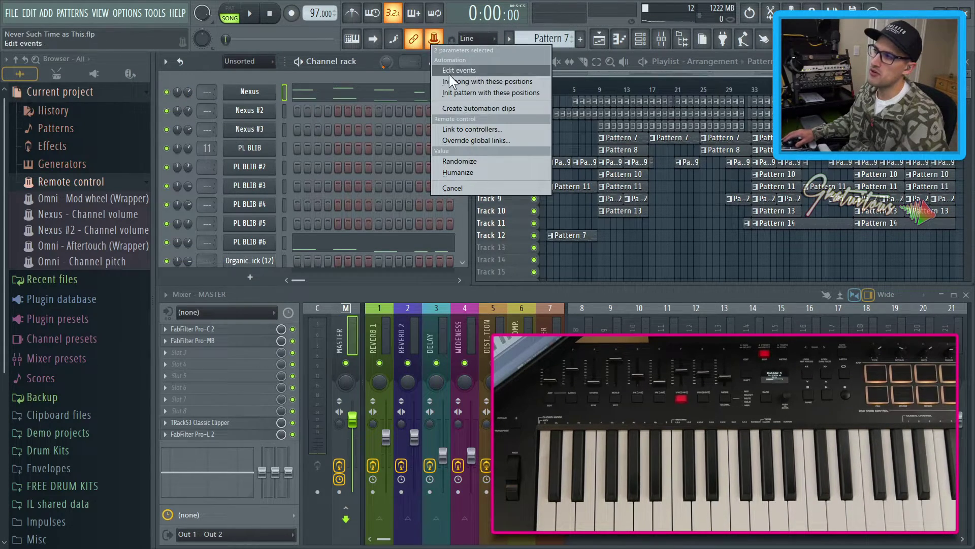
click(470, 129)
drag(467, 140, 284, 85)
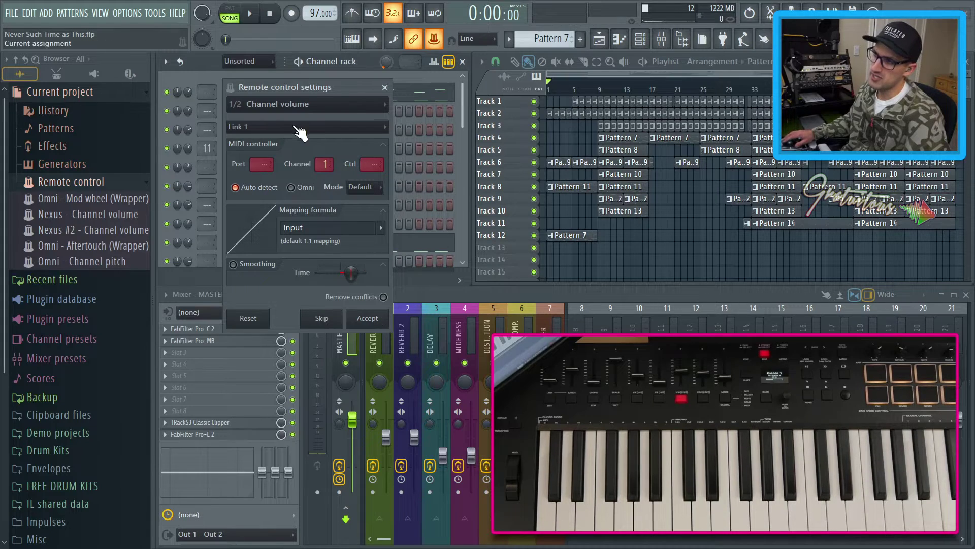
click(356, 103)
click(326, 115)
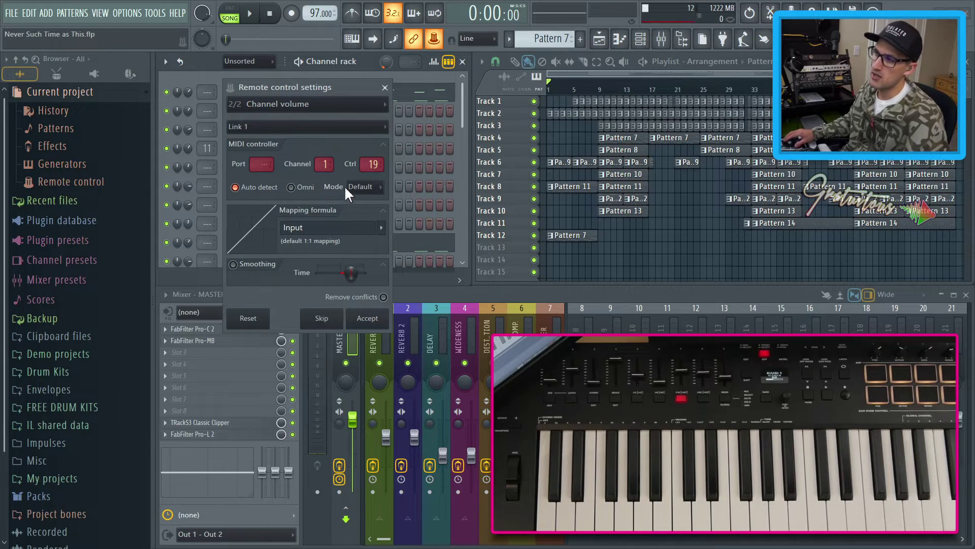
click(360, 321)
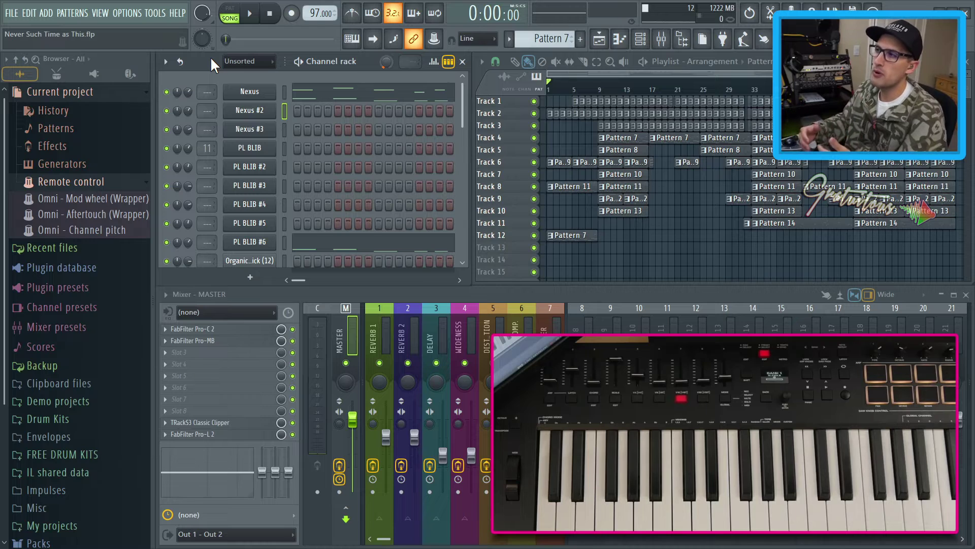
Step: View the Nexus instrument from the channel rack and close its window again
click(246, 89)
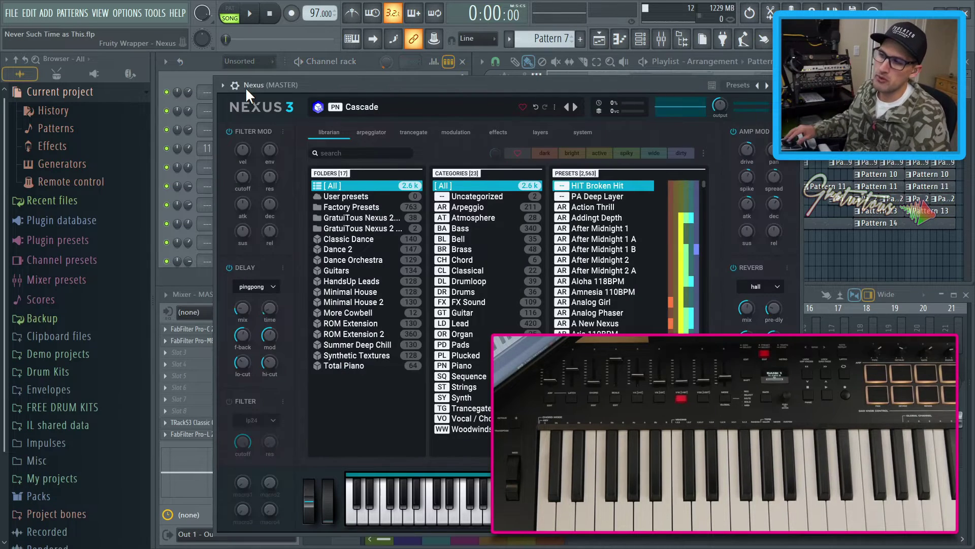
click(245, 86)
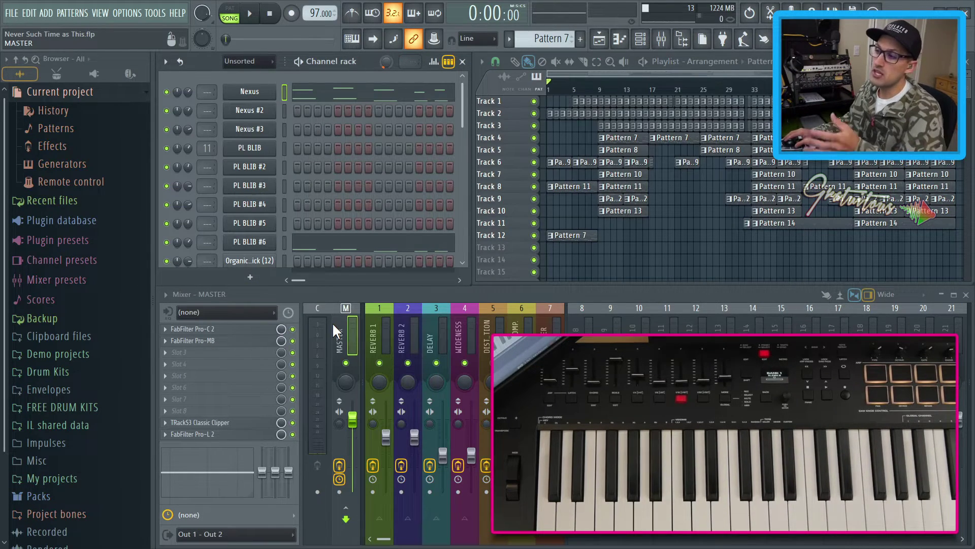